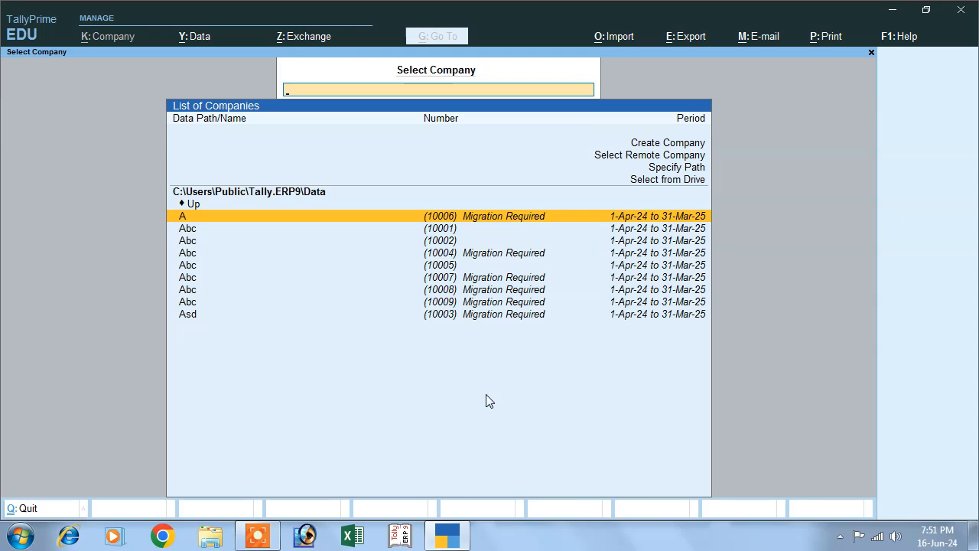
# Step: Choose Create Company in the List of Companies to get a blank company form
pyautogui.click(641, 144)
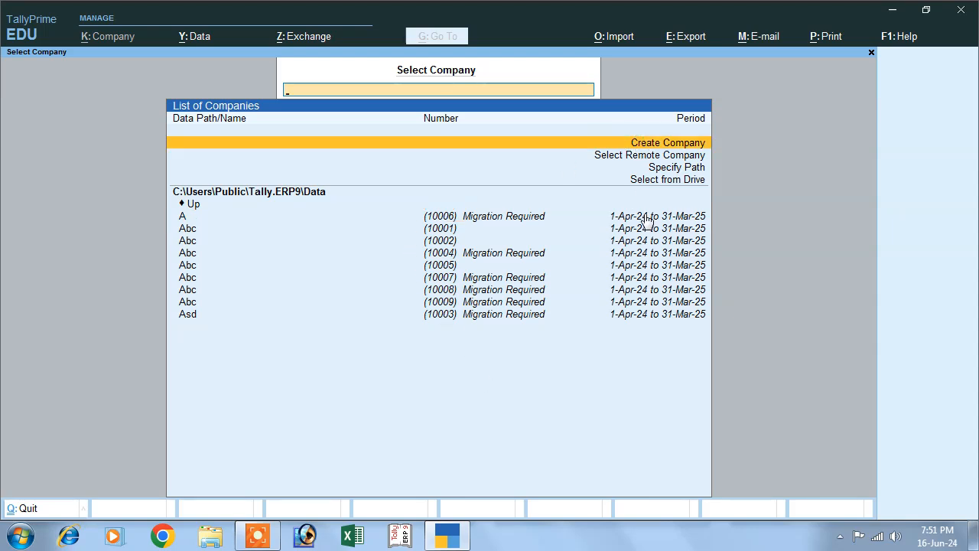
pyautogui.press('Return')
# Step: Name the company Abc, set its state to Bihar, and save it
pyautogui.write('B')
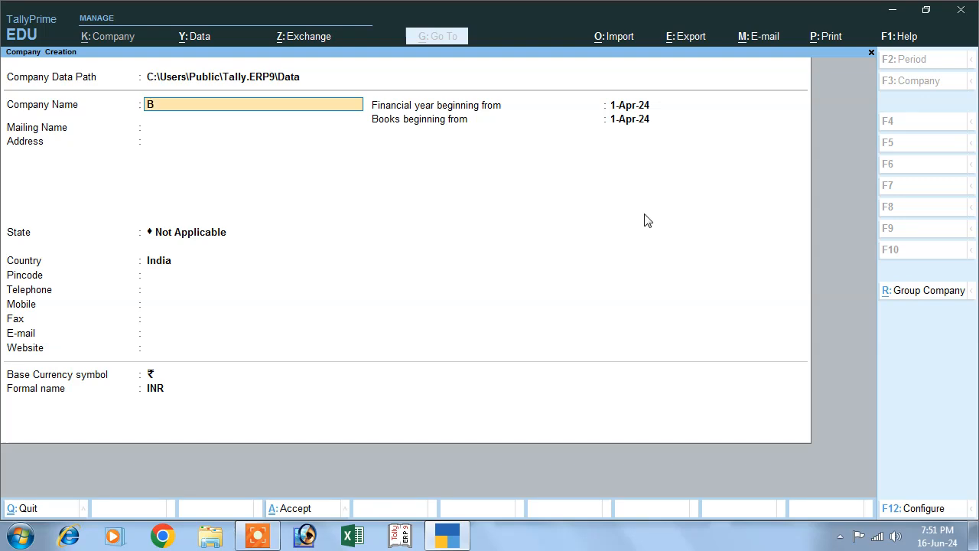
pyautogui.press('BackSpace')
pyautogui.press('BackSpace')
pyautogui.write('Abc')
pyautogui.press('Return')
pyautogui.press('Return')
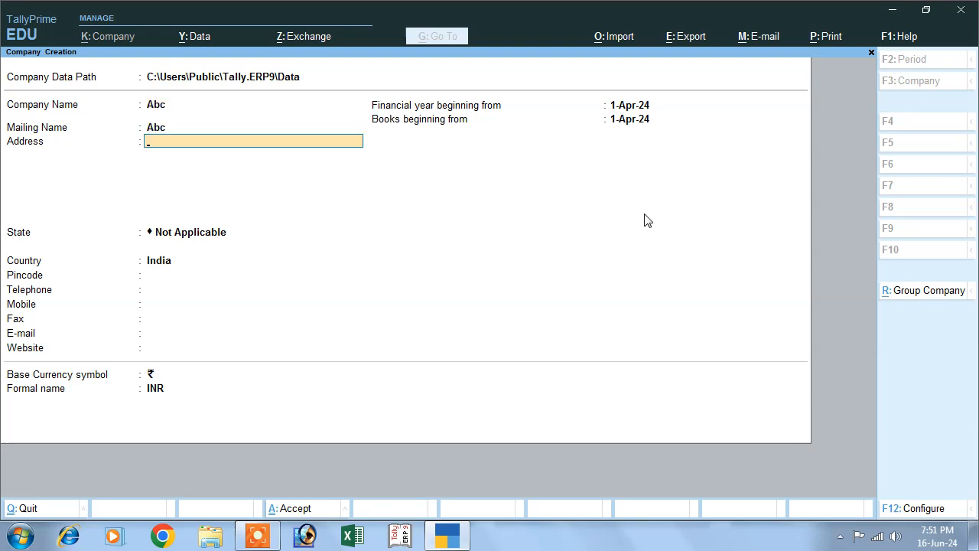
pyautogui.press('Return')
pyautogui.write('B')
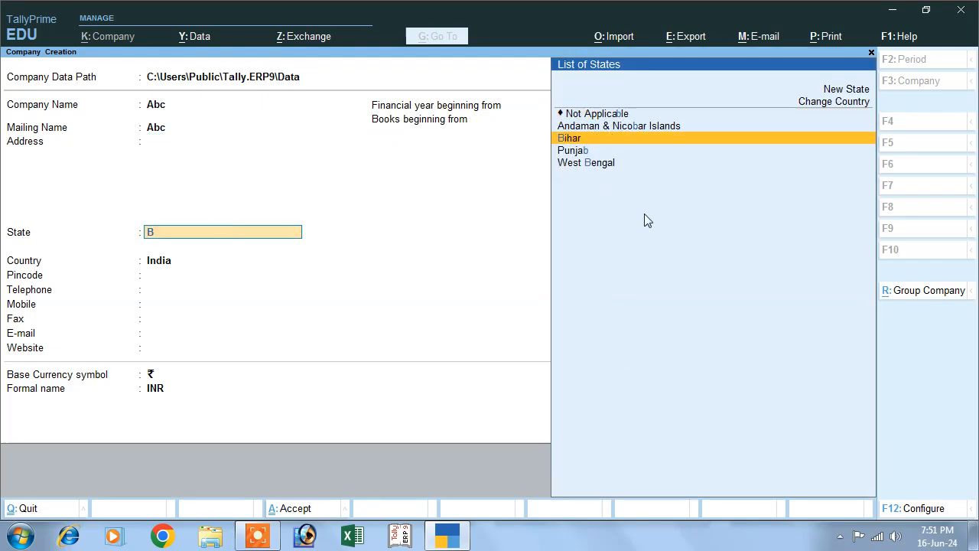
pyautogui.press('Return')
pyautogui.press('Return')
pyautogui.press('Return')
pyautogui.press('Return')
pyautogui.press('Return')
pyautogui.press('Return')
pyautogui.press('Return')
pyautogui.press('Return')
pyautogui.press('Return')
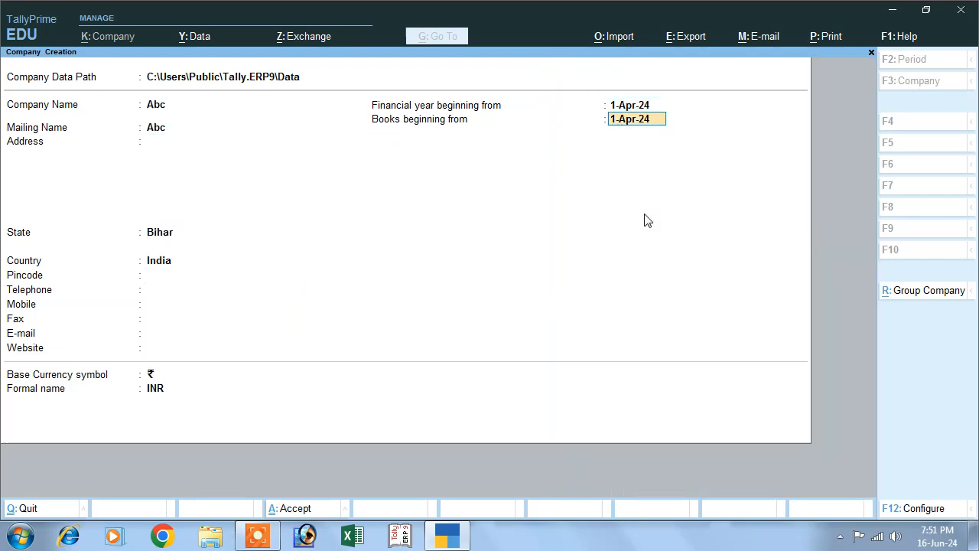
pyautogui.press('Return')
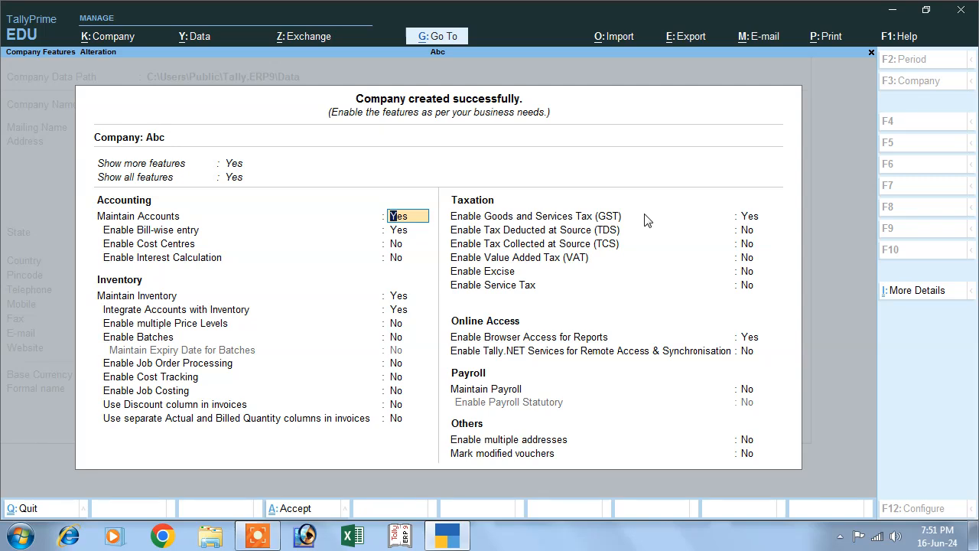
# Step: Enable GST with state Bihar, Regular registration, the company's GSTIN, and monthly GSTR1
pyautogui.press('Return')
pyautogui.press('Return')
pyautogui.press('Return')
pyautogui.press('Return')
pyautogui.press('Return')
pyautogui.press('Return')
pyautogui.press('Return')
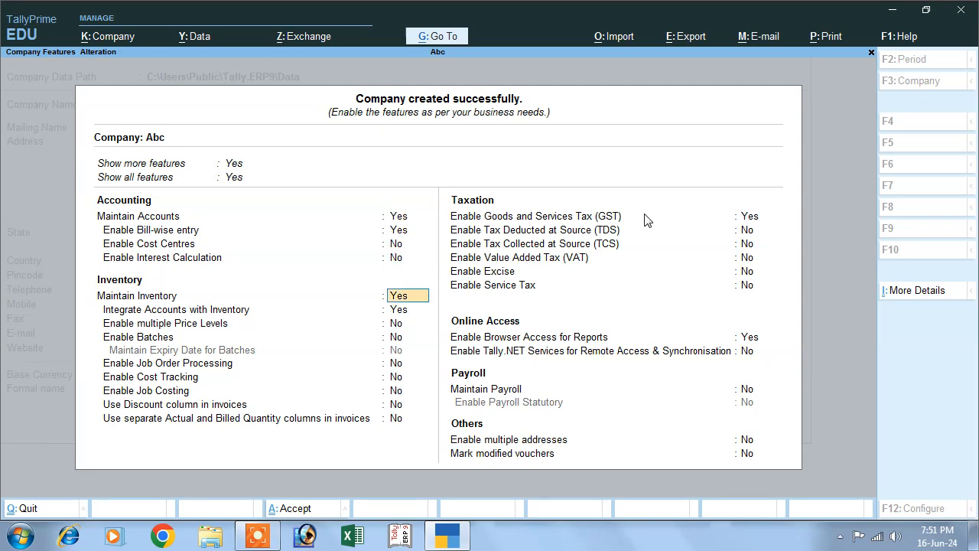
pyautogui.press('Return')
pyautogui.press('Return')
pyautogui.press('Return')
pyautogui.press('Return')
pyautogui.press('Return')
pyautogui.press('Return')
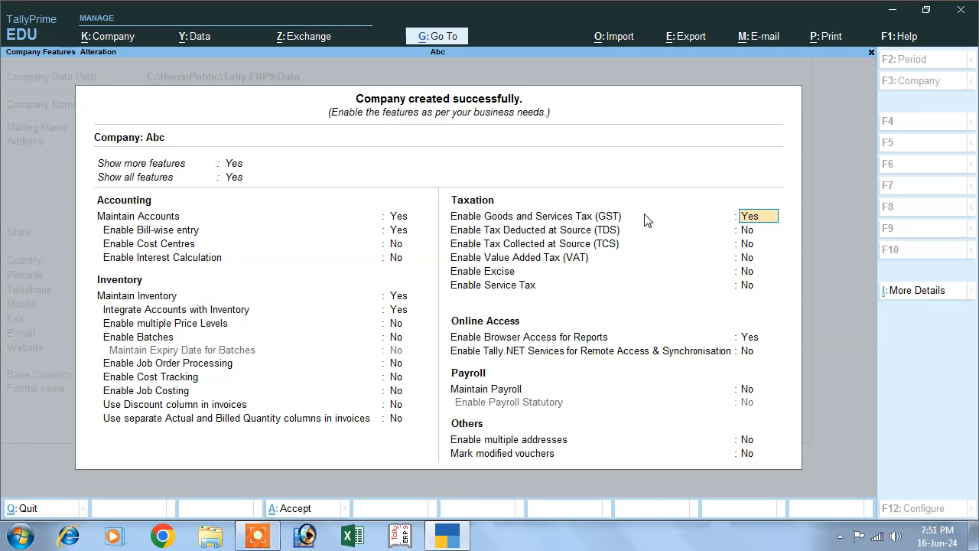
pyautogui.press('Return')
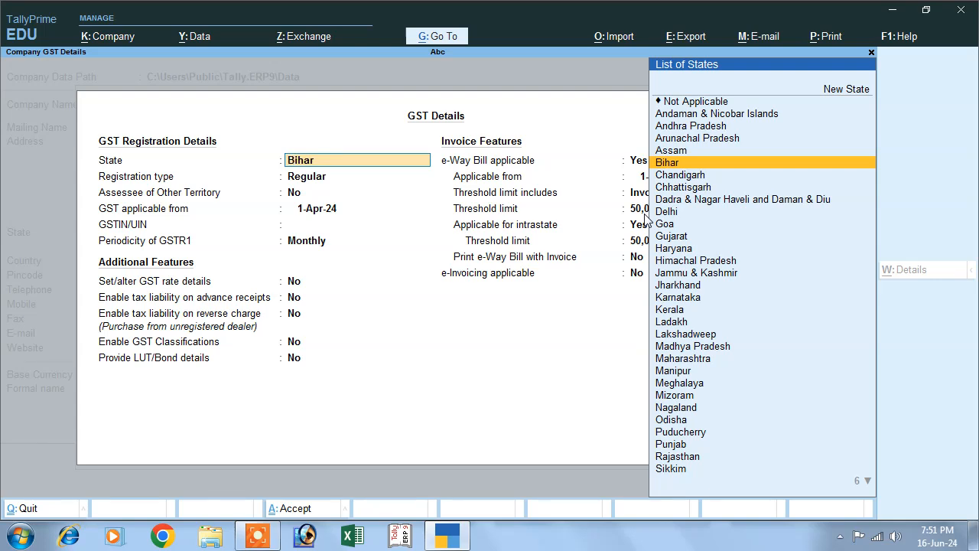
pyautogui.press('Return')
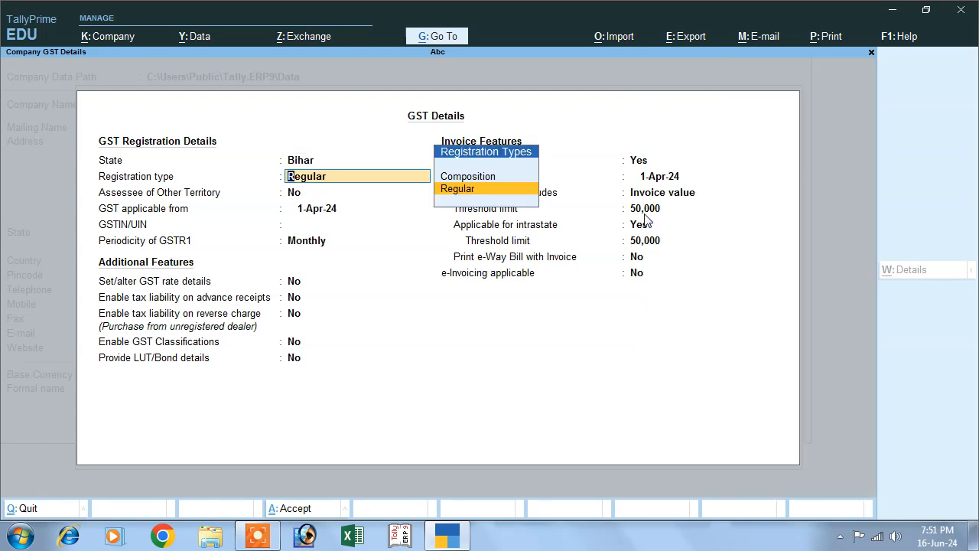
pyautogui.press('Return')
pyautogui.press('Return')
pyautogui.press('Return')
pyautogui.write('DSF65SD4F654')
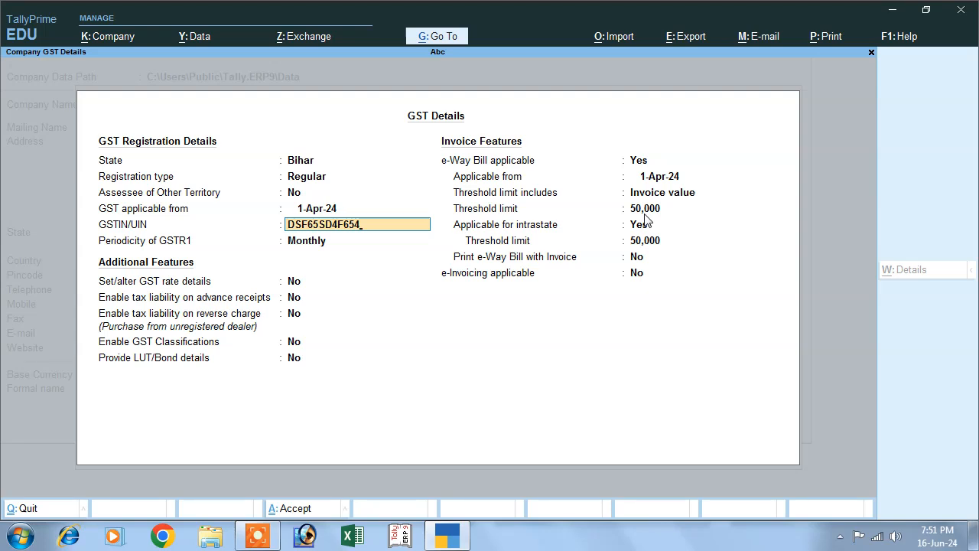
pyautogui.press('Return')
pyautogui.press('Return')
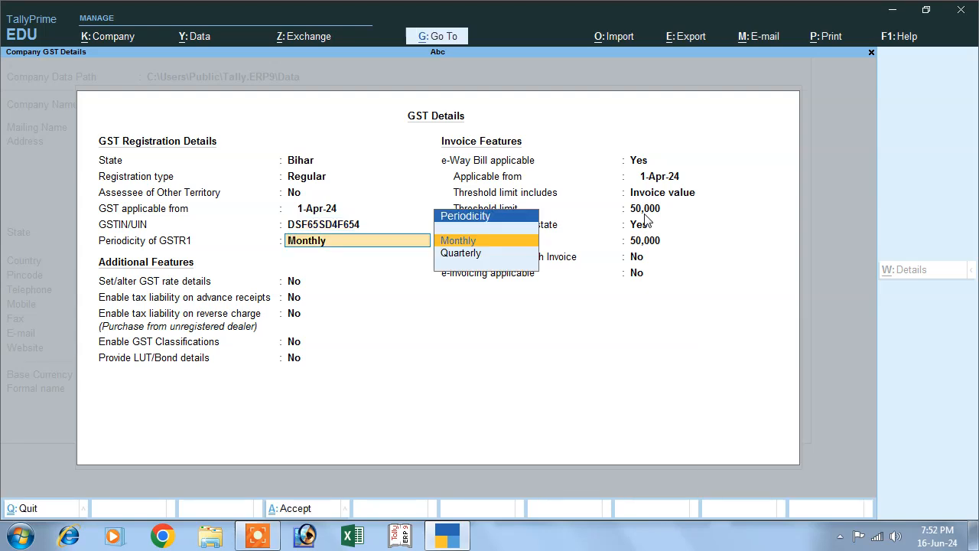
pyautogui.press('Return')
pyautogui.press('Return')
pyautogui.press('Return')
pyautogui.press('Return')
pyautogui.press('Return')
pyautogui.press('Return')
pyautogui.press('Return')
pyautogui.press('Return')
pyautogui.press('Return')
pyautogui.press('Return')
pyautogui.press('Return')
pyautogui.press('Return')
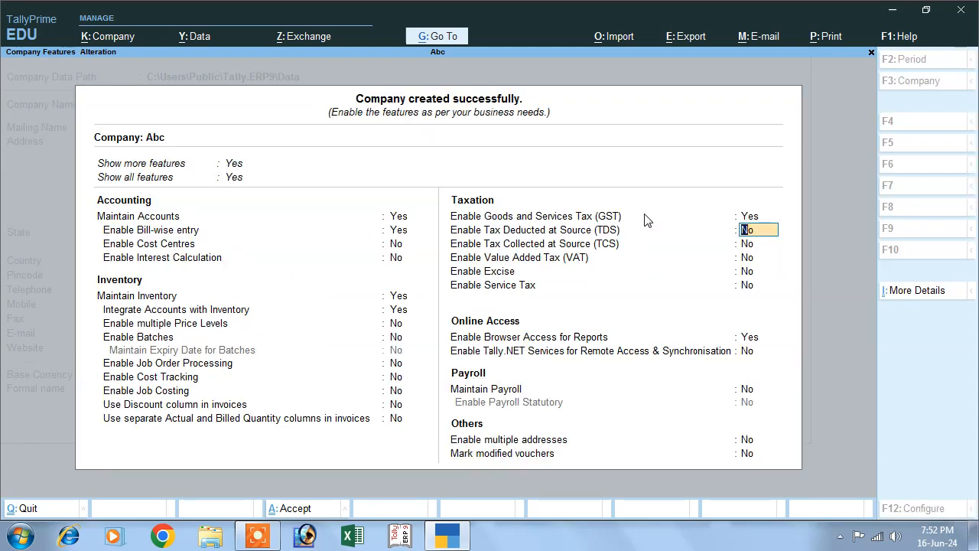
# Step: Accept the features with TDS, TCS, VAT, Excise and Service Tax left at No
pyautogui.press('Return')
pyautogui.press('Return')
pyautogui.press('Return')
pyautogui.press('Return')
pyautogui.press('Return')
pyautogui.press('Return')
pyautogui.press('Return')
pyautogui.press('Return')
pyautogui.press('Return')
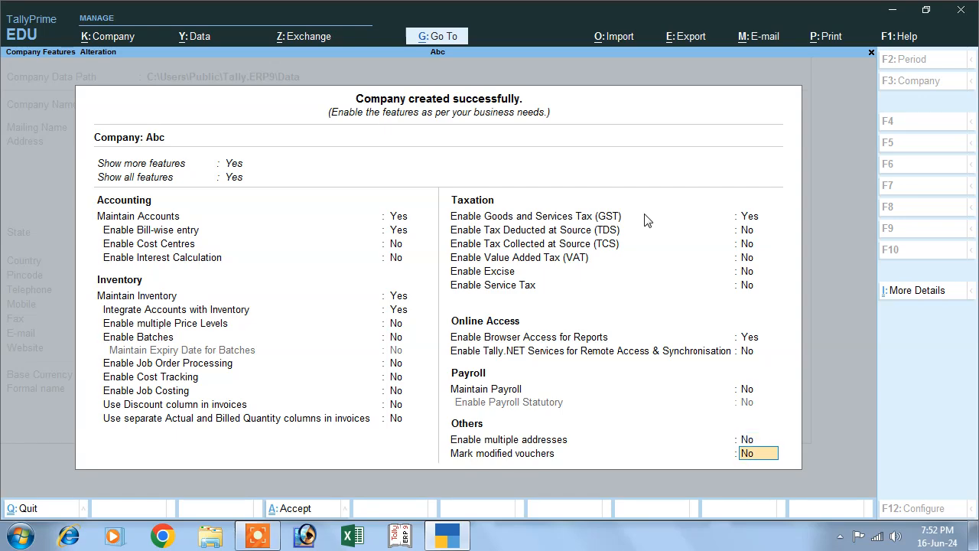
pyautogui.press('Return')
pyautogui.press('Return')
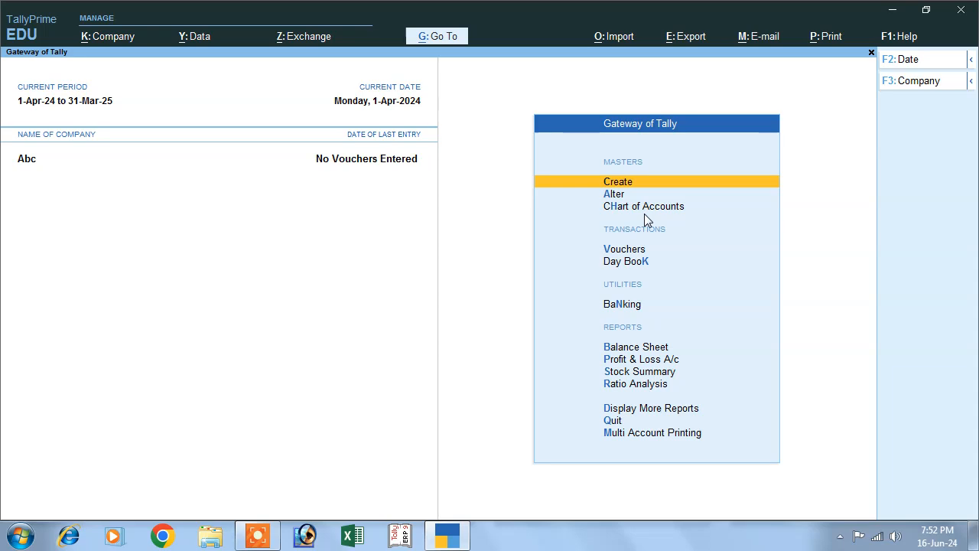
# Step: Start creating a new ledger from the Create masters list
pyautogui.press('Down')
pyautogui.press('Up')
pyautogui.press('Return')
pyautogui.press('Down')
pyautogui.press('Down')
pyautogui.press('Up')
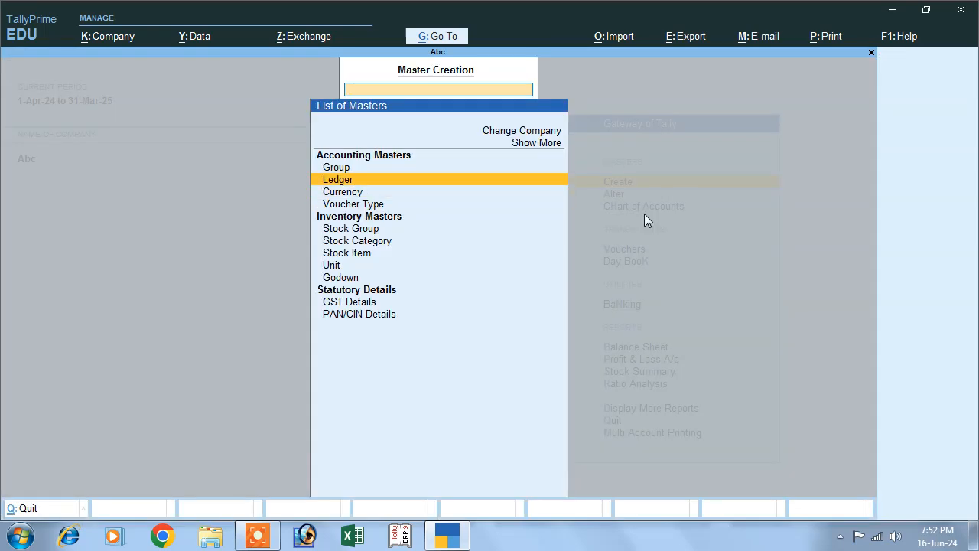
pyautogui.press('Return')
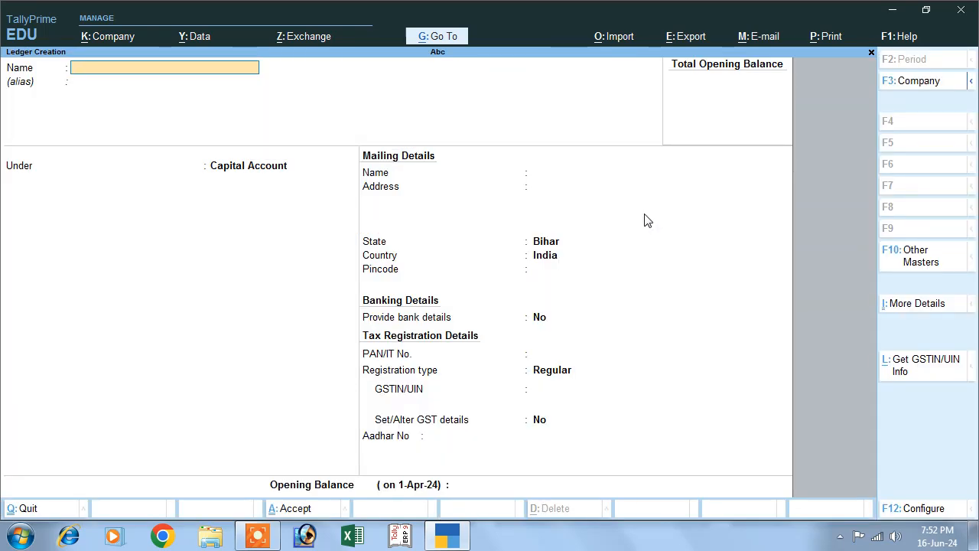
# Step: Save a Purchase ledger under Purchase Accounts, GST applicable, with Goods as supply type
pyautogui.write('Purchase')
pyautogui.press('Return')
pyautogui.write('P')
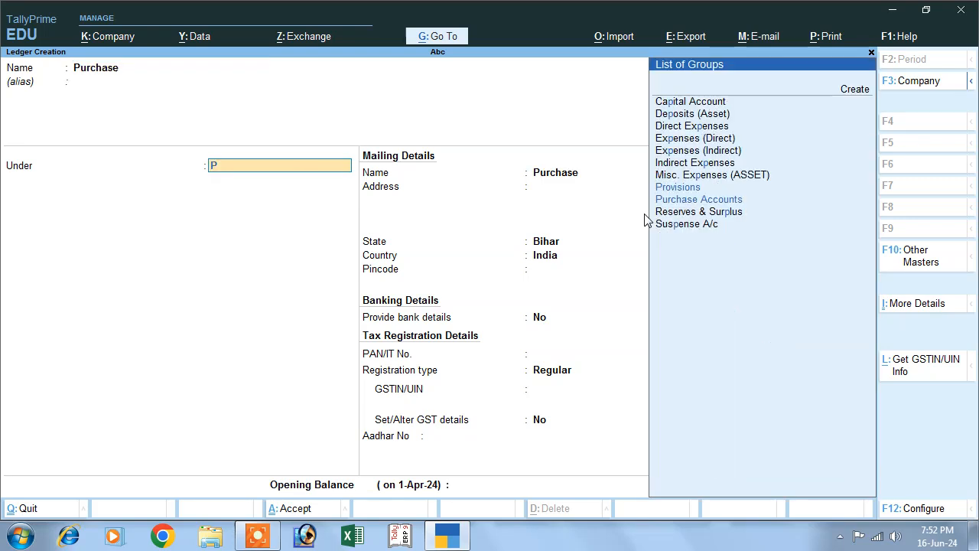
pyautogui.press('Down')
pyautogui.press('Down')
pyautogui.press('Return')
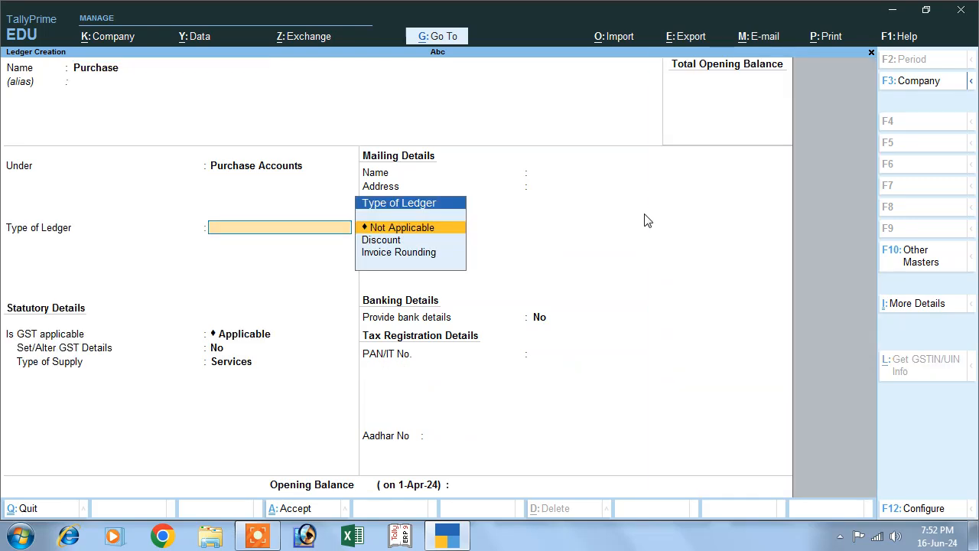
pyautogui.press('Return')
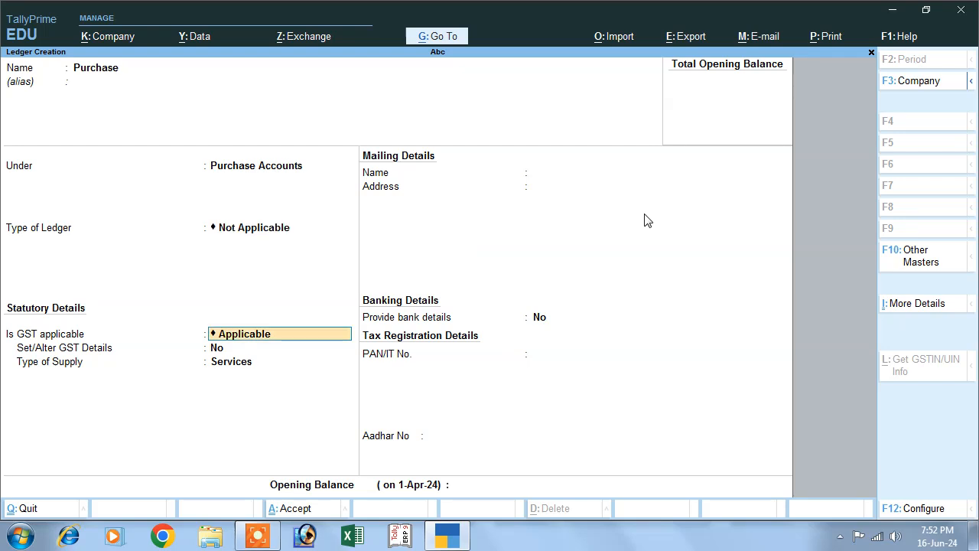
pyautogui.press('Return')
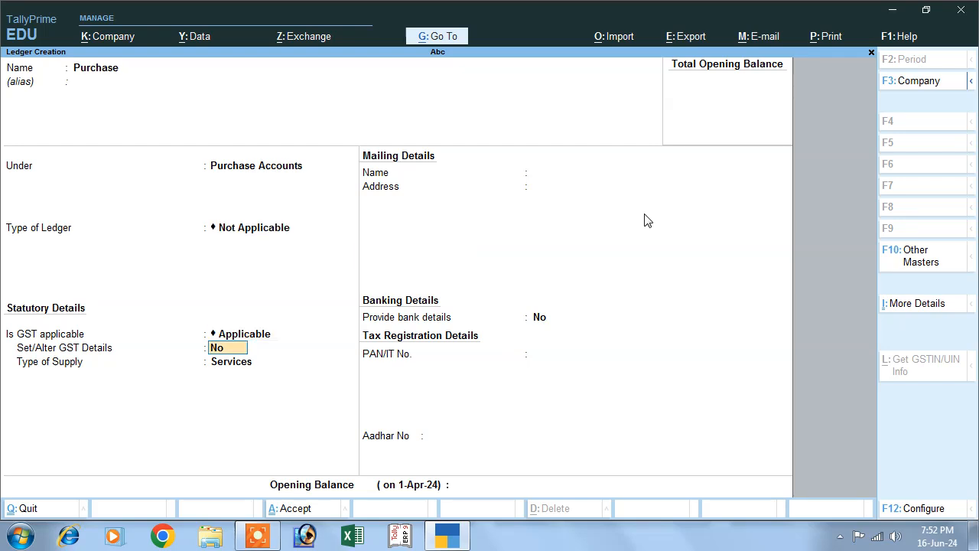
pyautogui.press('Return')
pyautogui.press('Up')
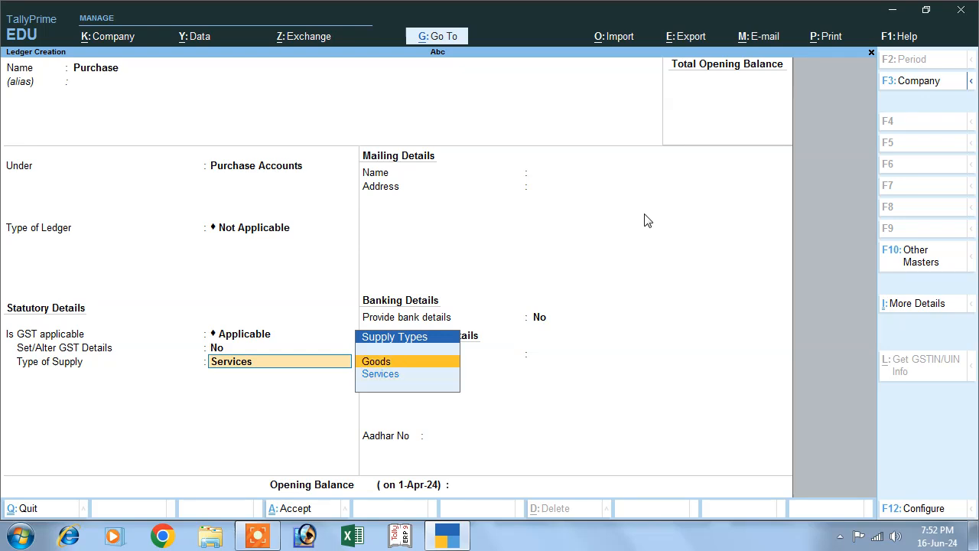
pyautogui.press('Return')
pyautogui.press('Return')
pyautogui.press('Return')
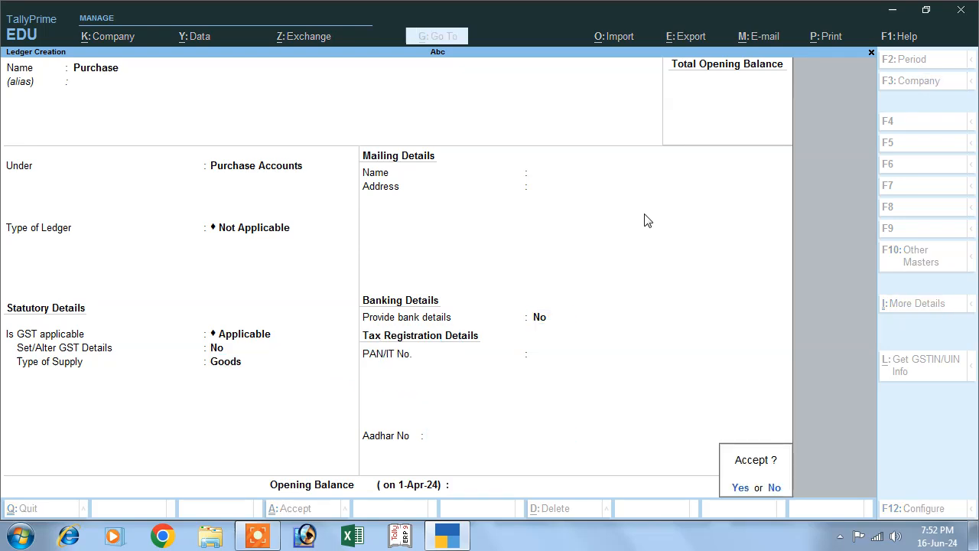
pyautogui.press('Return')
# Step: Save the Purchase Order ledger under Purchase Accounts for Goods, then return to the Gateway
pyautogui.write('Po')
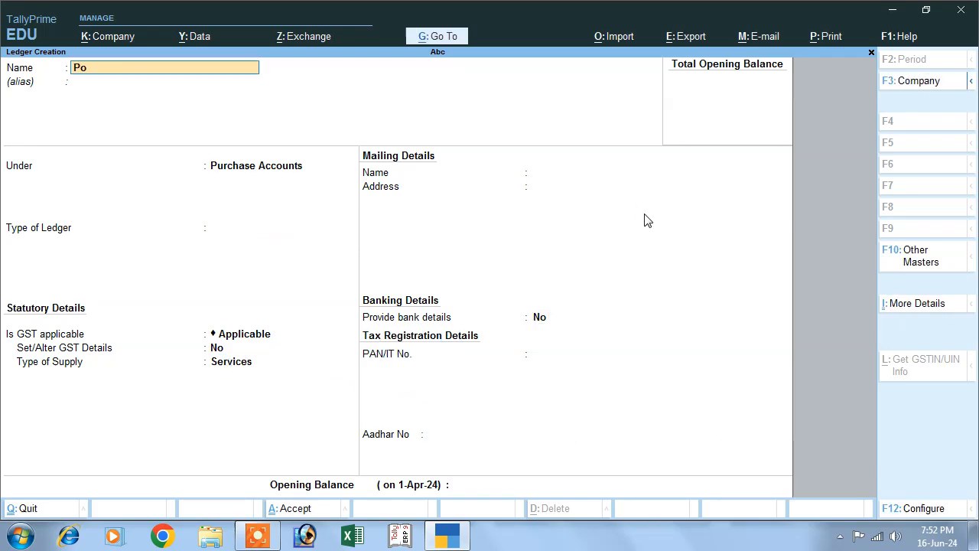
pyautogui.press('BackSpace')
pyautogui.write('urchase Order')
pyautogui.press('Return')
pyautogui.press('Return')
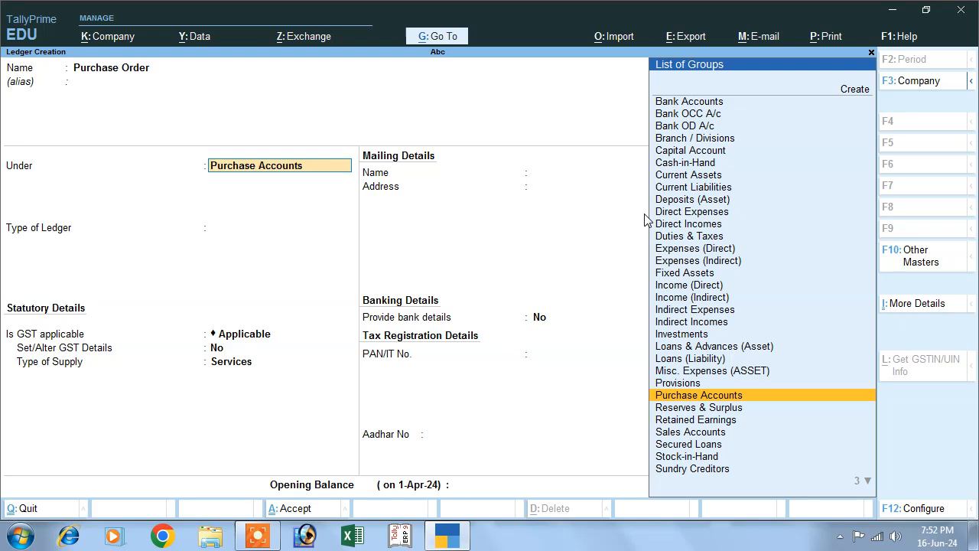
pyautogui.press('Return')
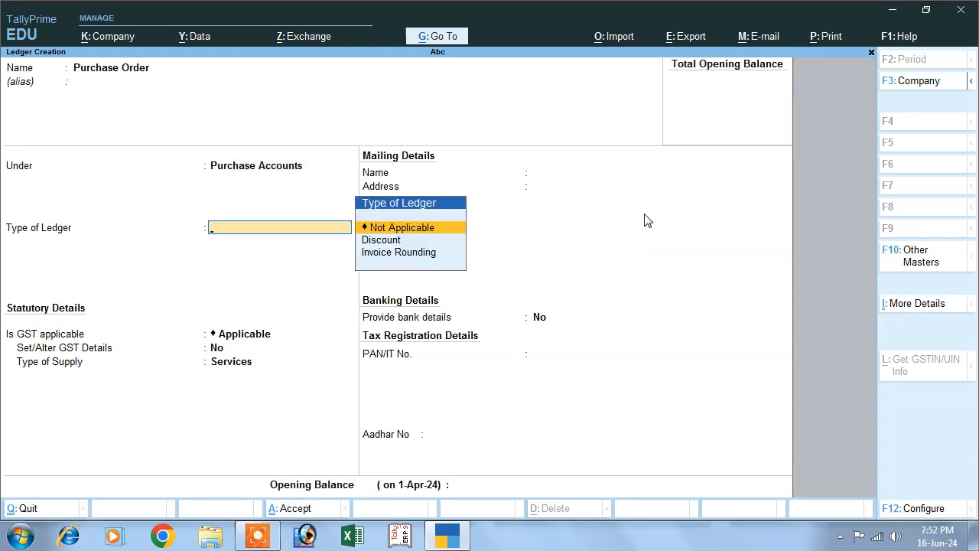
pyautogui.press('Return')
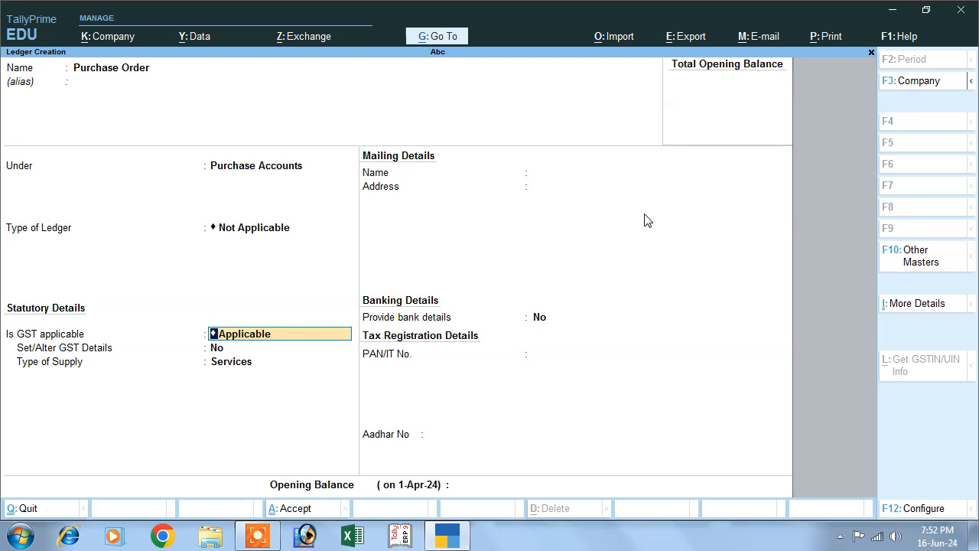
pyautogui.press('Return')
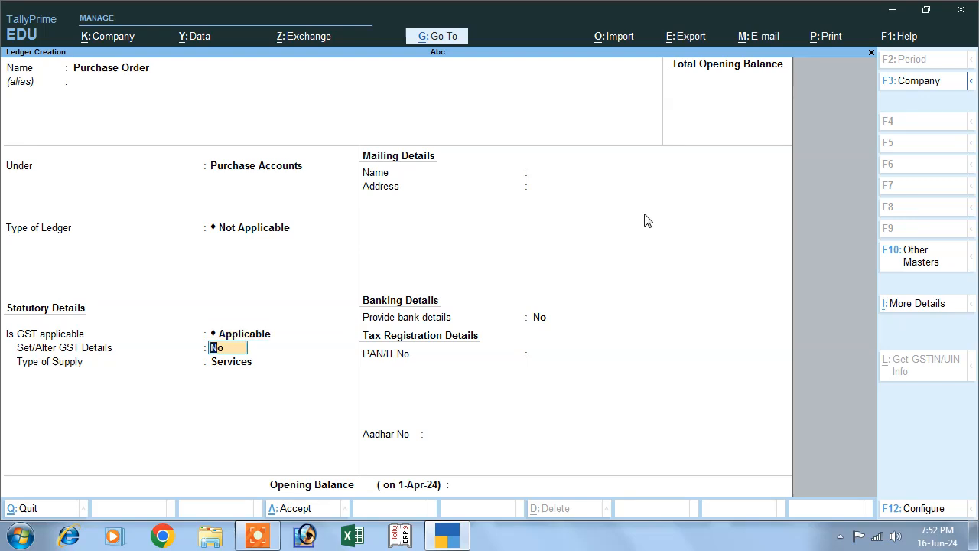
pyautogui.press('Return')
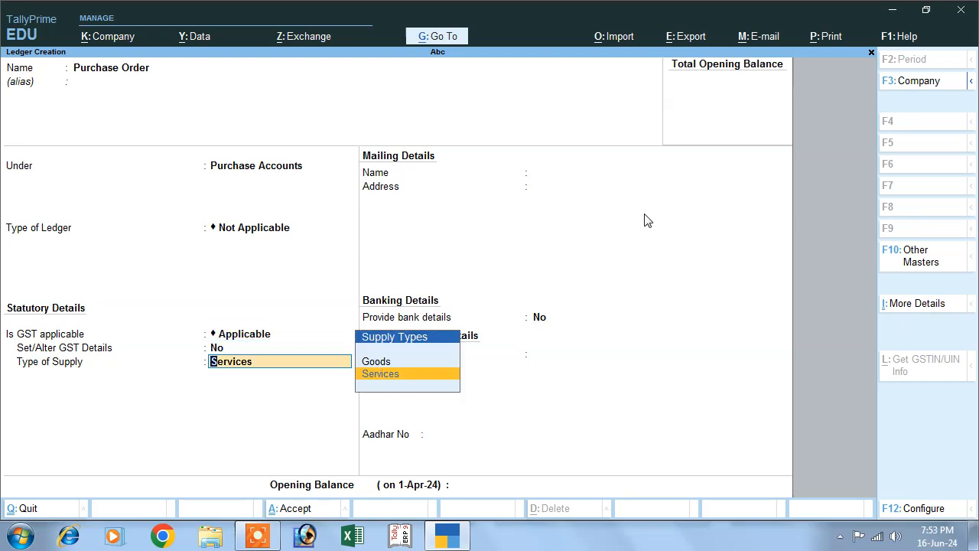
pyautogui.press('Up')
pyautogui.press('Return')
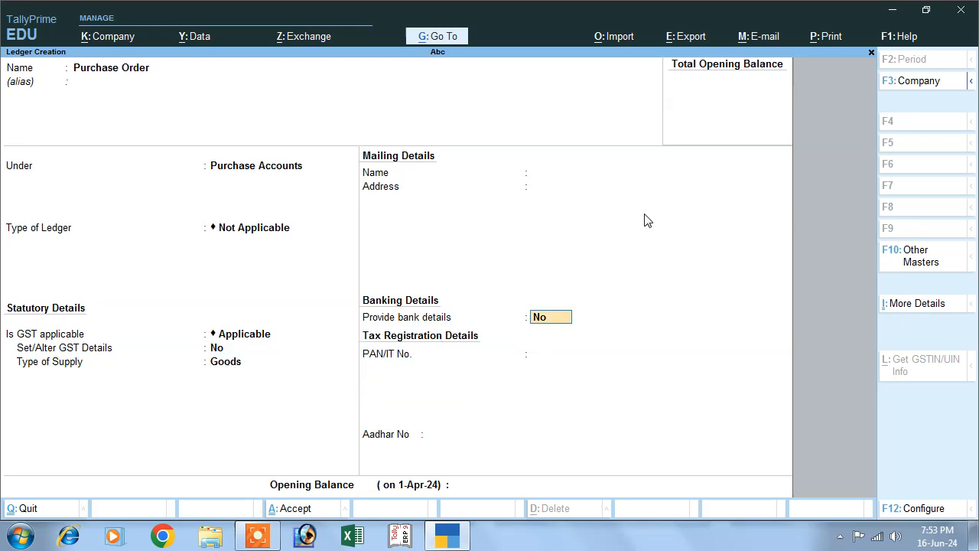
pyautogui.press('Return')
pyautogui.press('Return')
pyautogui.press('Return')
pyautogui.press('Return')
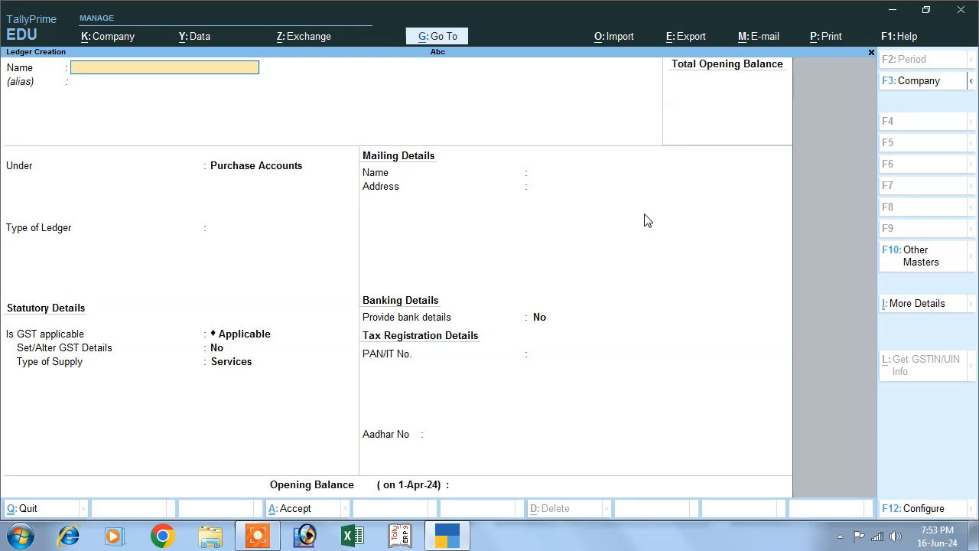
pyautogui.press('Escape')
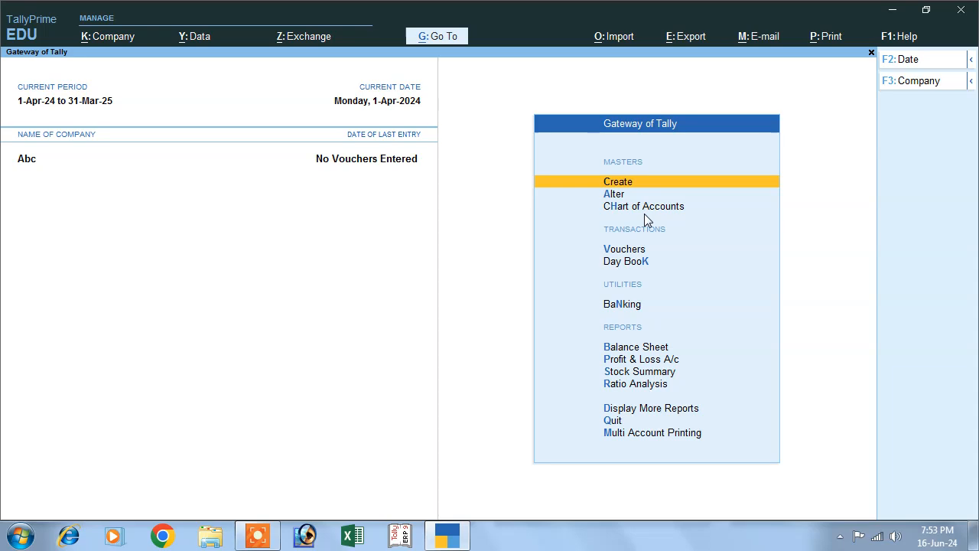
# Step: Open the Unit creation form from the list of masters
pyautogui.press('Return')
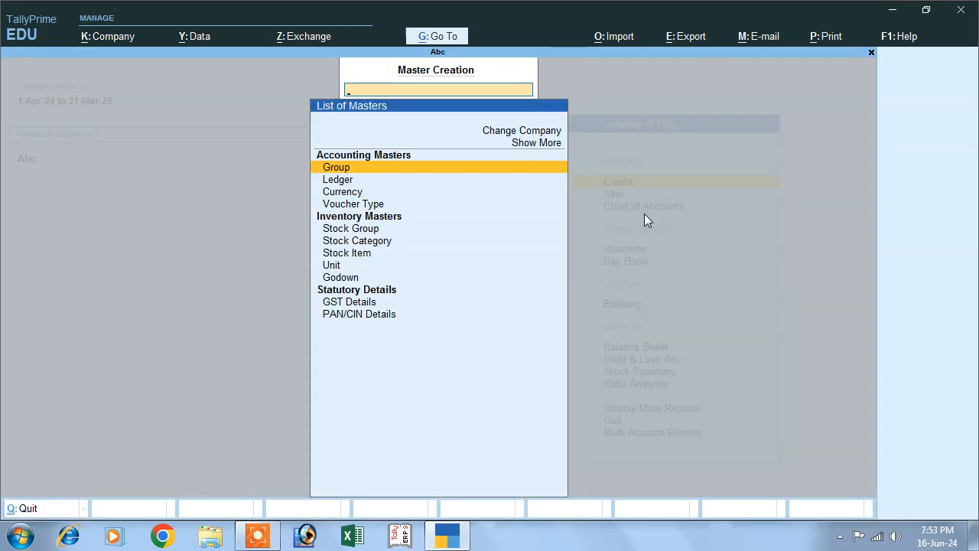
pyautogui.press('Down')
pyautogui.press('Down')
pyautogui.press('Down')
pyautogui.press('Down')
pyautogui.press('Down')
pyautogui.press('Down')
pyautogui.press('Down')
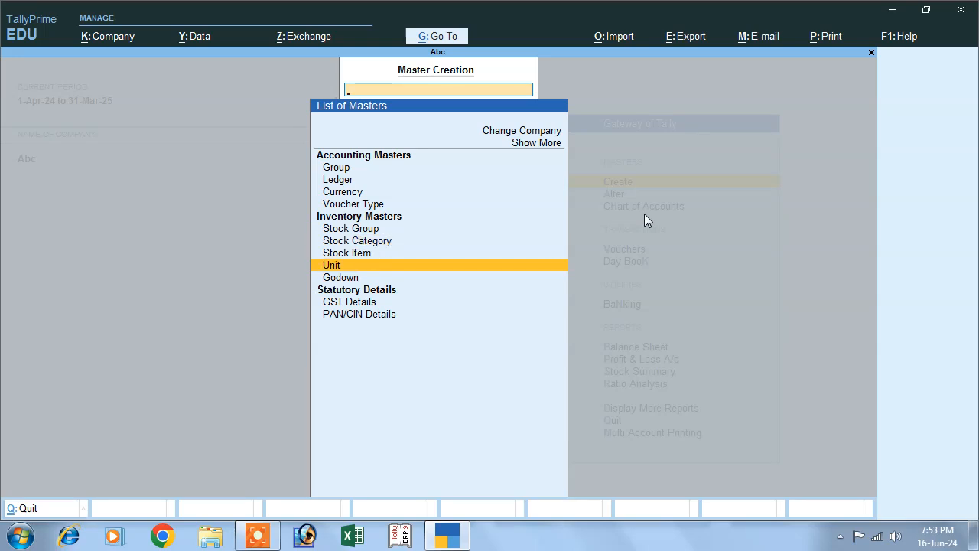
pyautogui.press('Return')
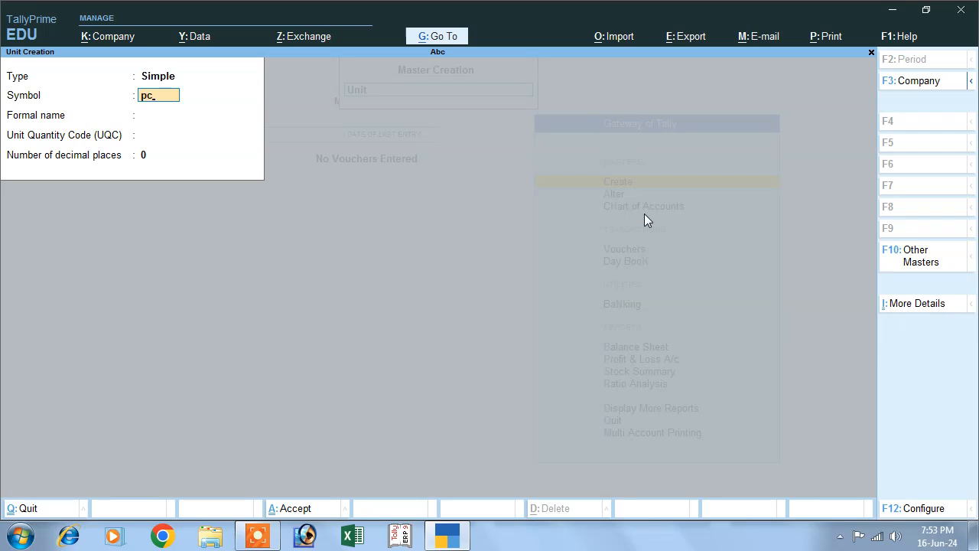
# Step: Save unit pcs with formal name Pieces and UQC PCS-PIECES, then exit to the masters list
pyautogui.write('pcs')
pyautogui.press('Return')
pyautogui.write('P')
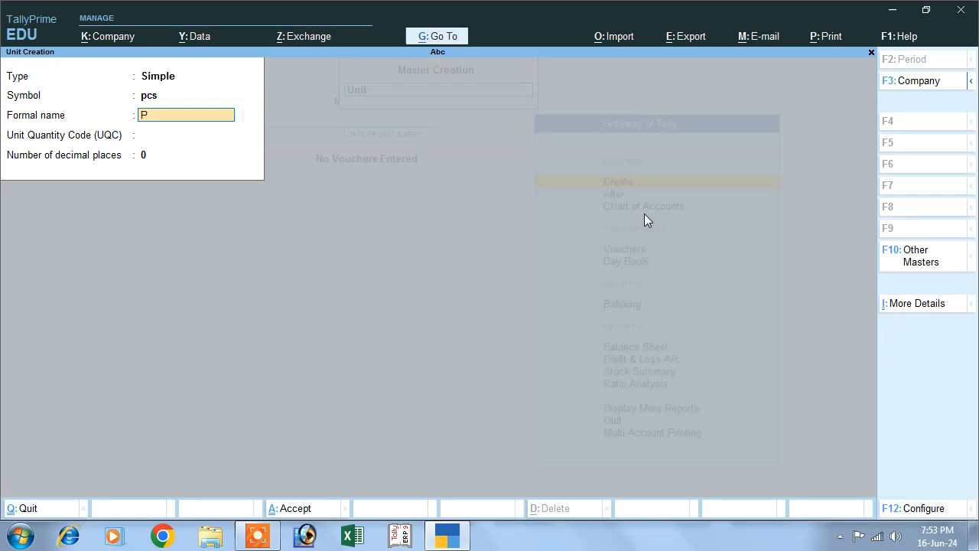
pyautogui.press('Return')
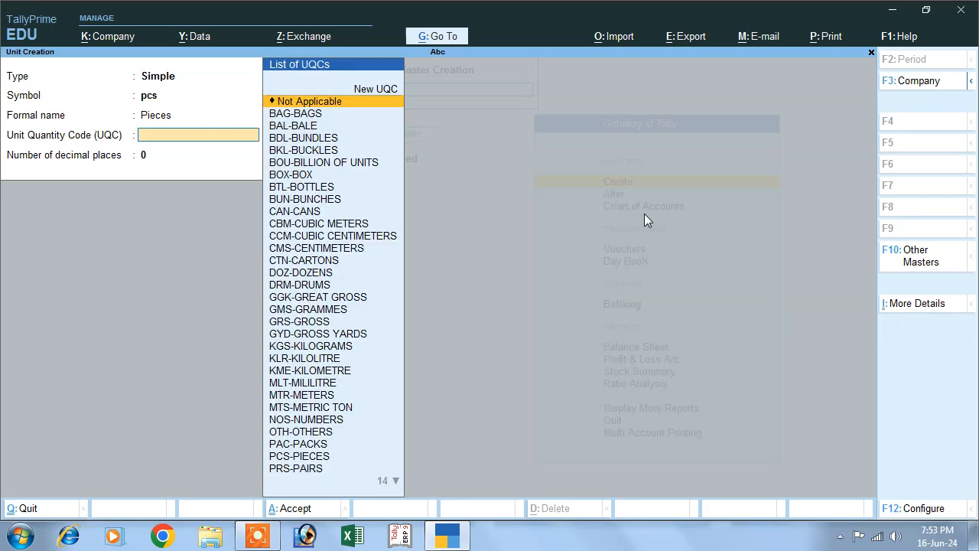
pyautogui.write('o')
pyautogui.press('BackSpace')
pyautogui.write('p')
pyautogui.press('Down')
pyautogui.press('Down')
pyautogui.press('Down')
pyautogui.press('Up')
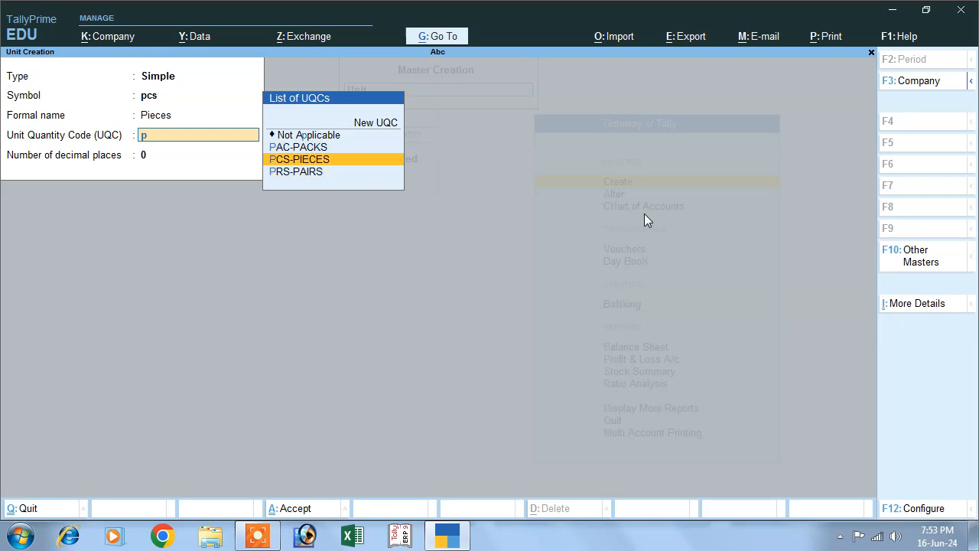
pyautogui.press('Return')
pyautogui.press('Return')
pyautogui.press('Return')
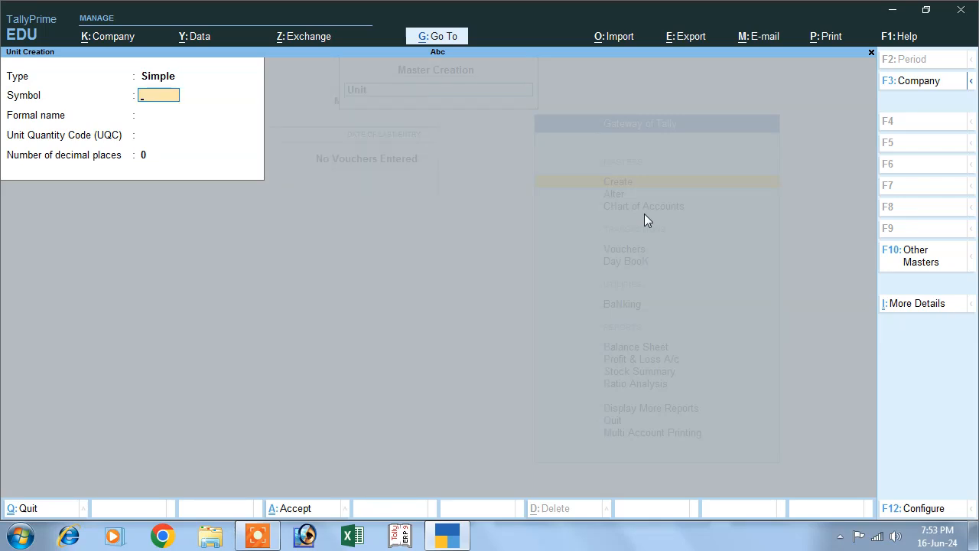
pyautogui.press('Escape')
pyautogui.press('Return')
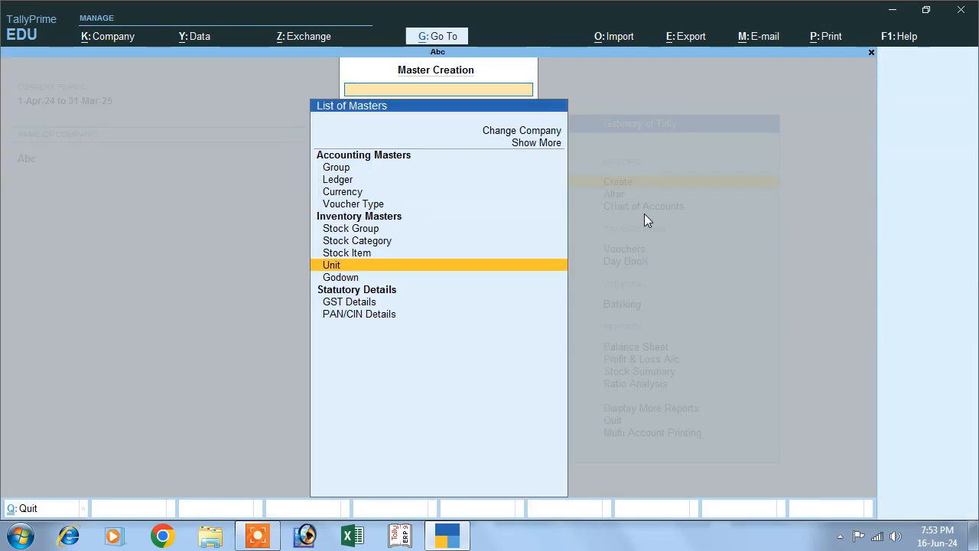
# Step: Start stock item Mouse under Primary with category Not Applicable
pyautogui.press('Up')
pyautogui.press('Up')
pyautogui.press('Up')
pyautogui.press('Down')
pyautogui.press('Down')
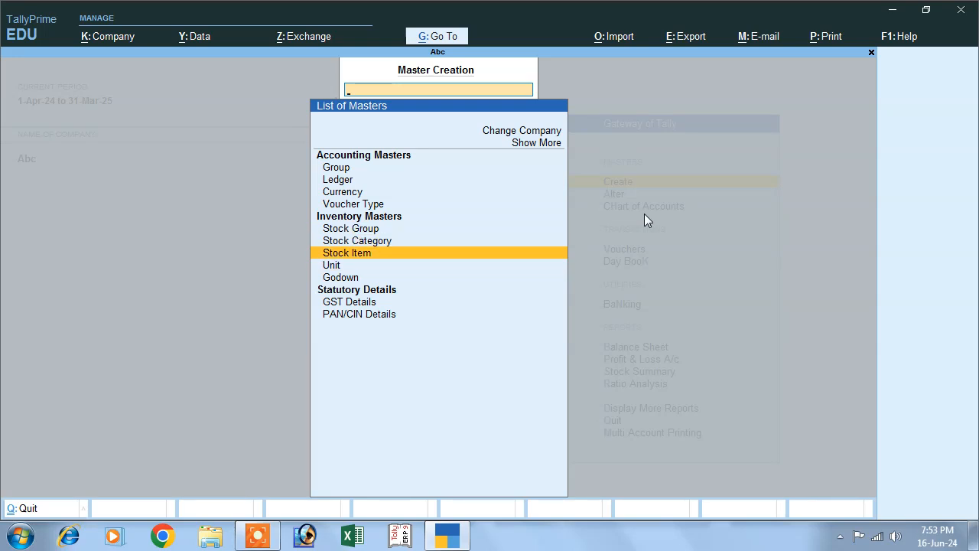
pyautogui.press('Return')
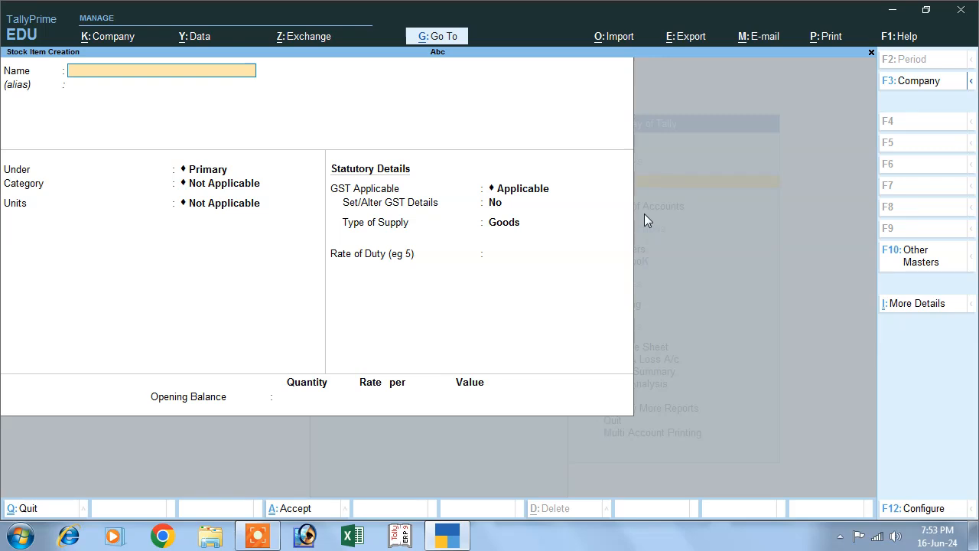
pyautogui.write('Mouse')
pyautogui.press('Return')
pyautogui.press('Return')
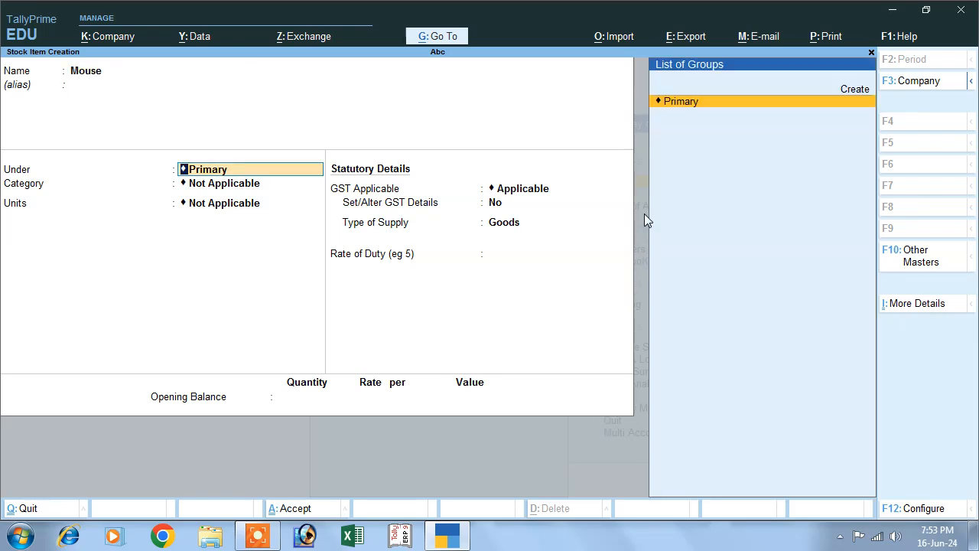
pyautogui.press('Return')
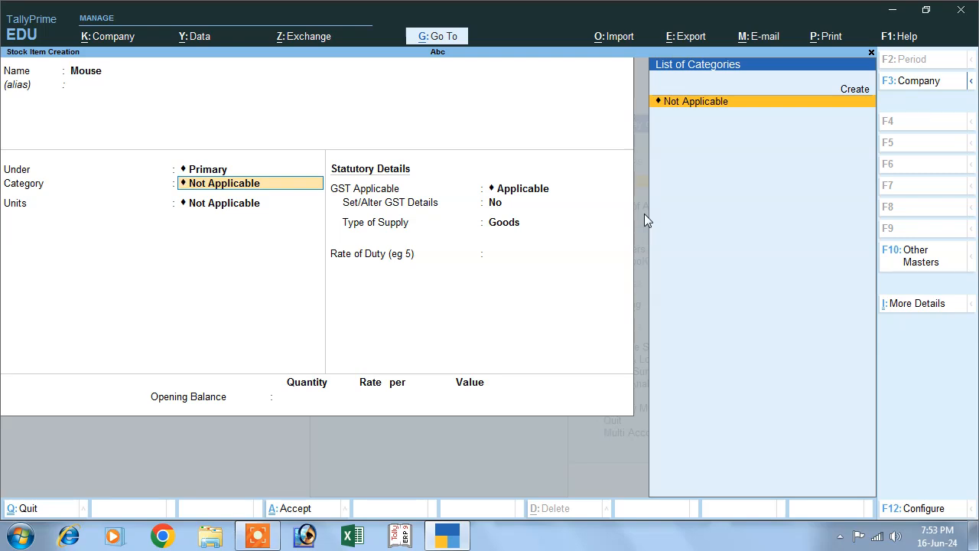
pyautogui.press('Return')
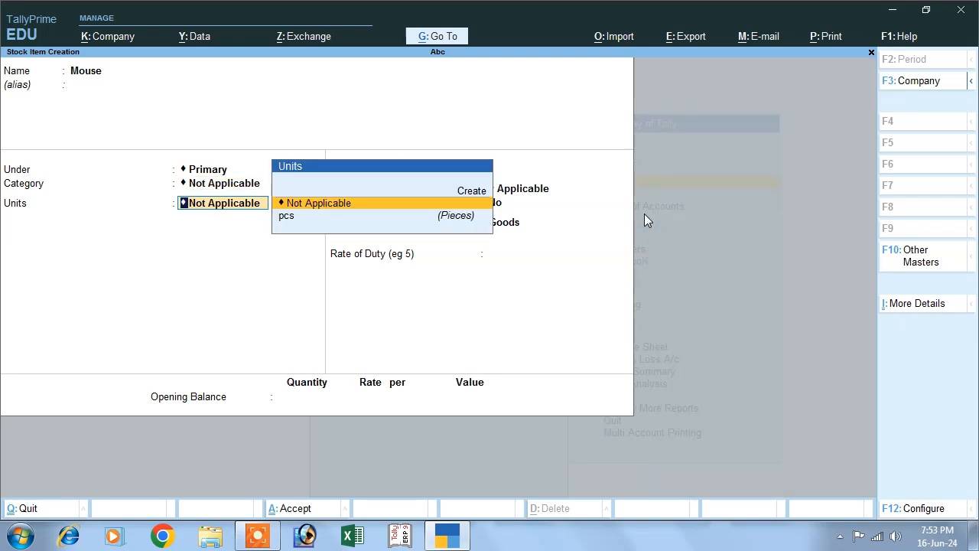
# Step: Give Mouse the unit pcs, leave BOM and standard rates off, and enable GST details
pyautogui.press('Down')
pyautogui.press('Return')
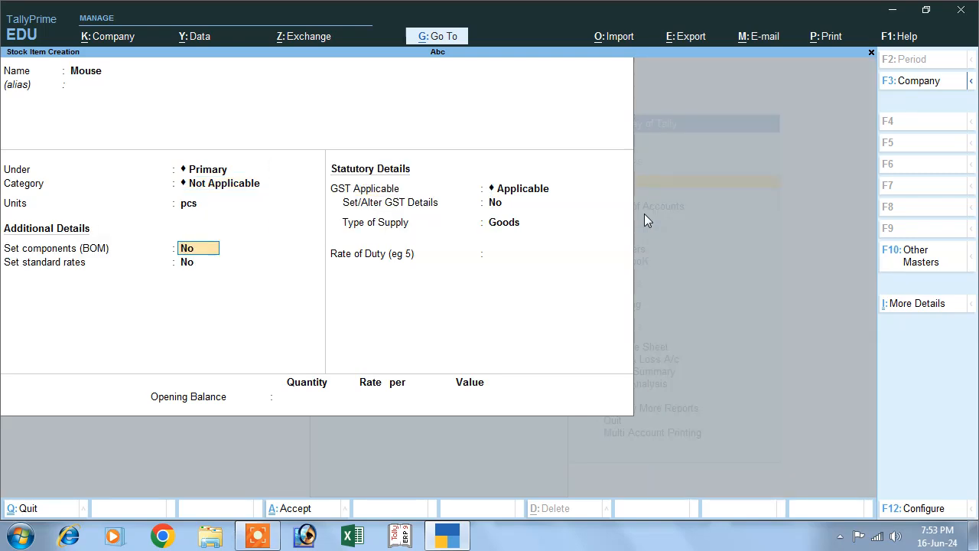
pyautogui.press('Return')
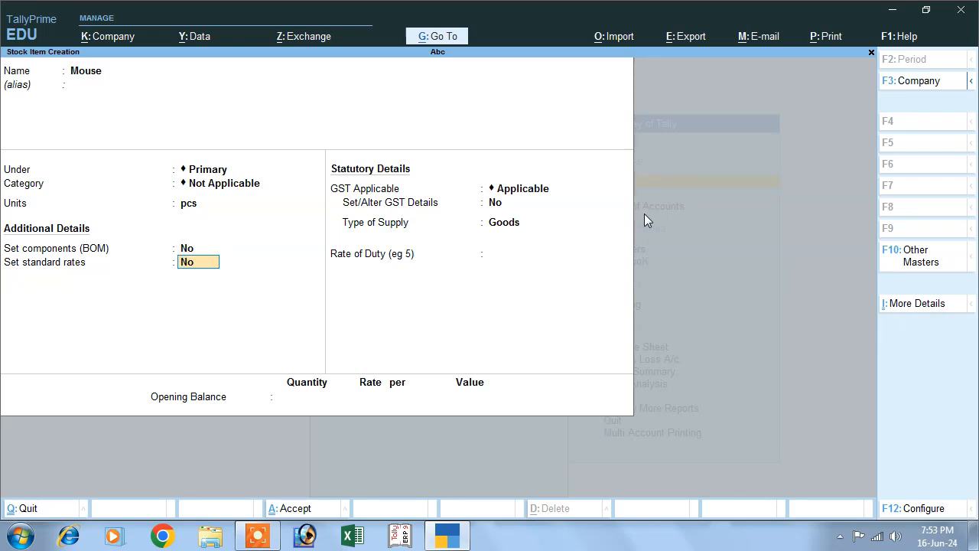
pyautogui.press('Return')
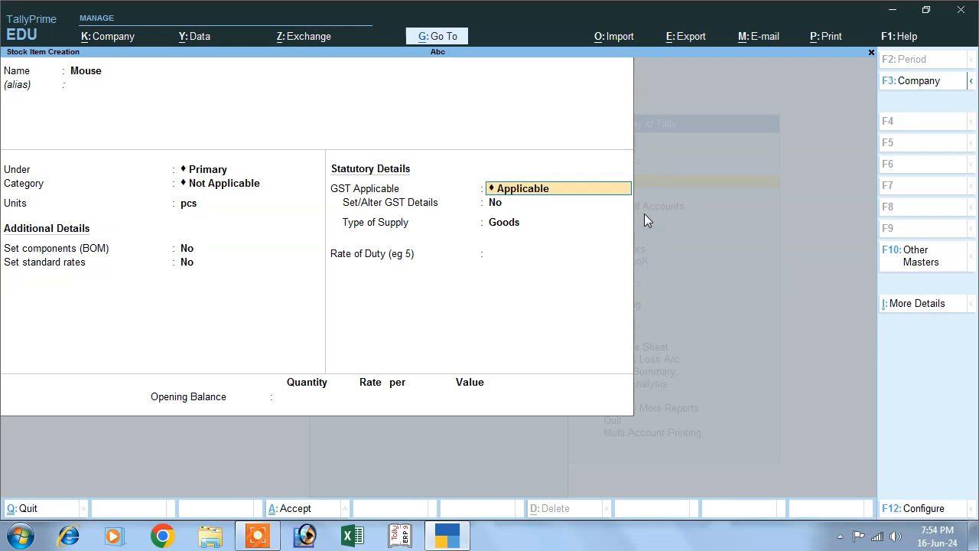
pyautogui.press('Return')
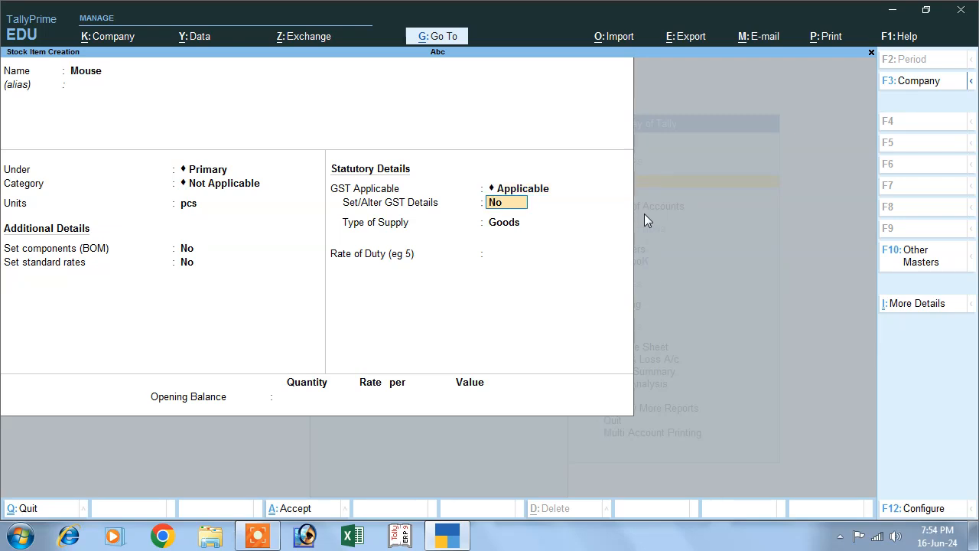
pyautogui.write('y')
pyautogui.press('Return')
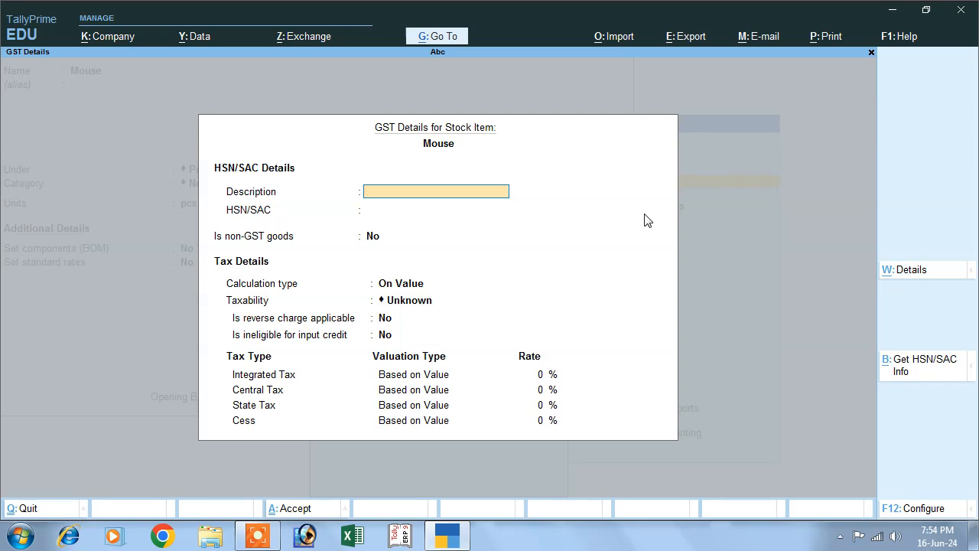
# Step: Enter description Goods, HSN 8754, On Value, Taxable, 12% integrated tax (6% central, 6% state)
pyautogui.write('Goods')
pyautogui.press('Return')
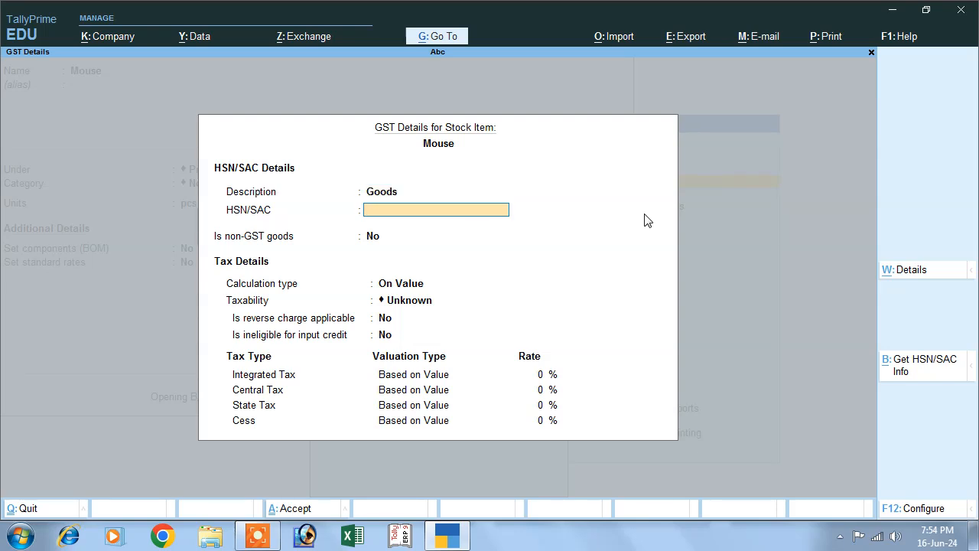
pyautogui.write('8754')
pyautogui.press('Return')
pyautogui.press('Return')
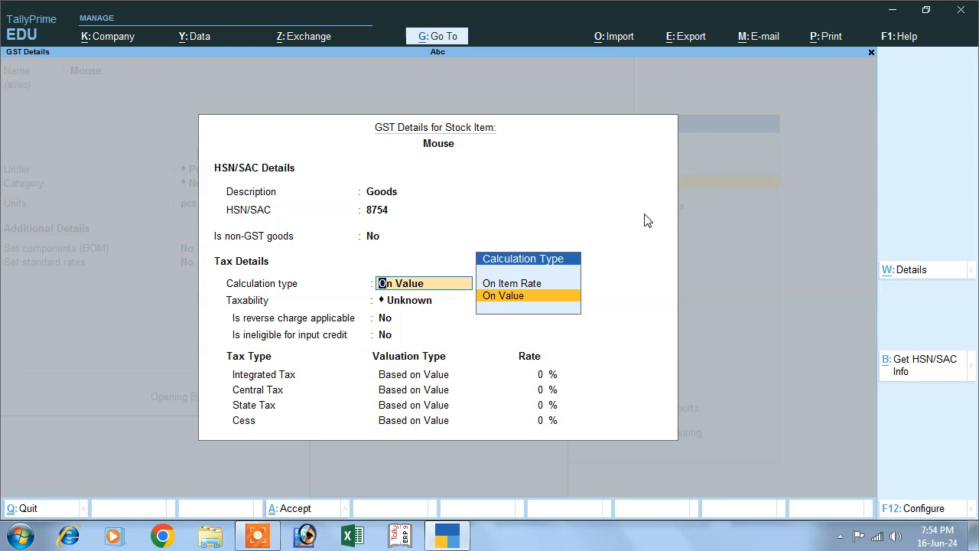
pyautogui.press('Return')
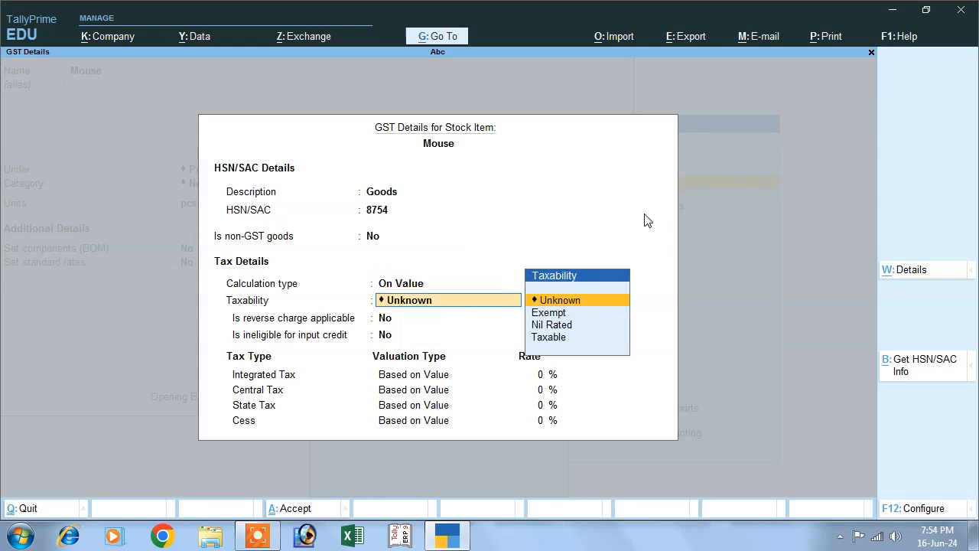
pyautogui.press('Down')
pyautogui.press('Down')
pyautogui.press('Down')
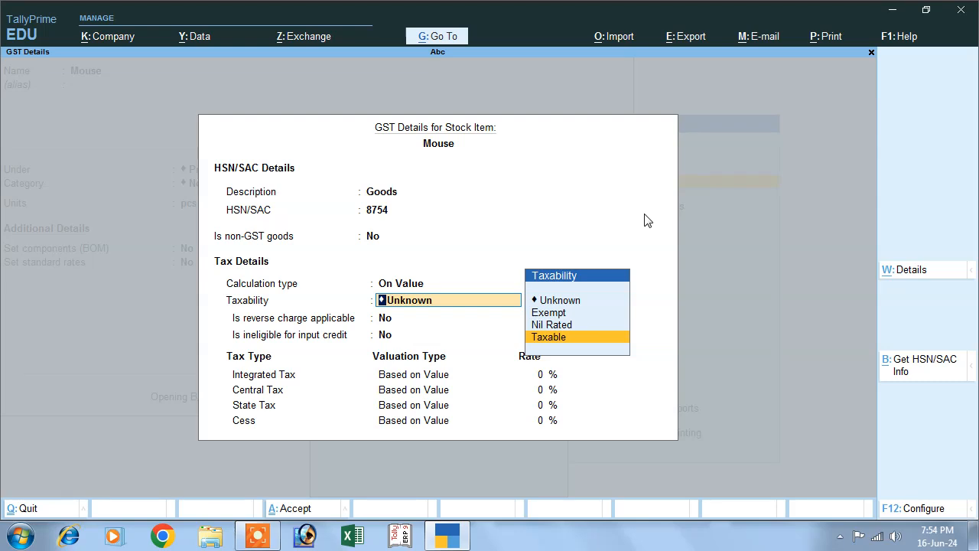
pyautogui.press('Return')
pyautogui.press('Return')
pyautogui.press('Return')
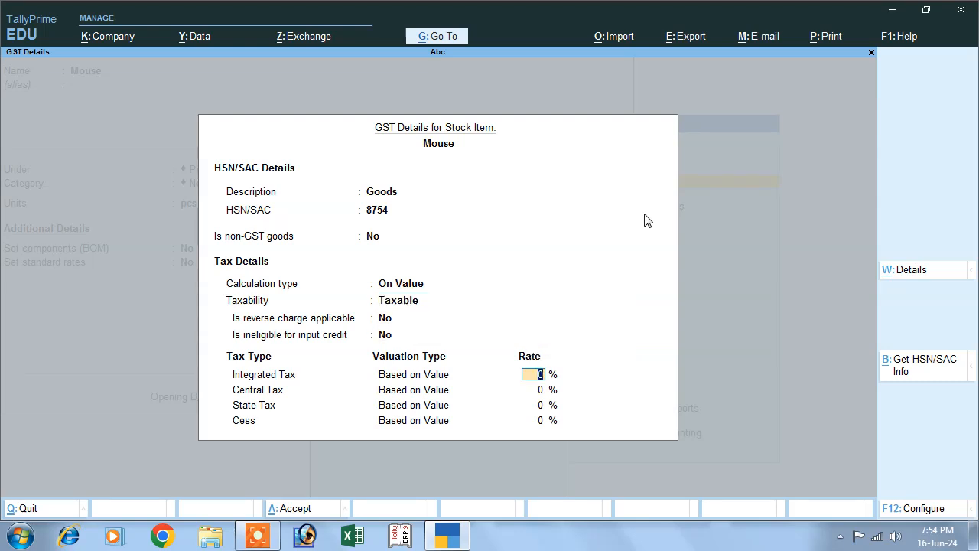
pyautogui.write('12')
pyautogui.press('Return')
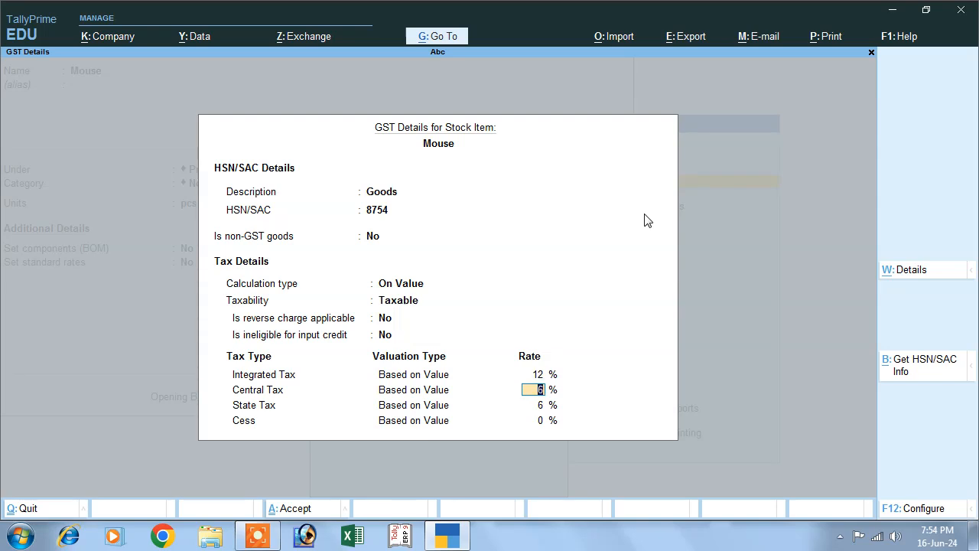
pyautogui.press('Return')
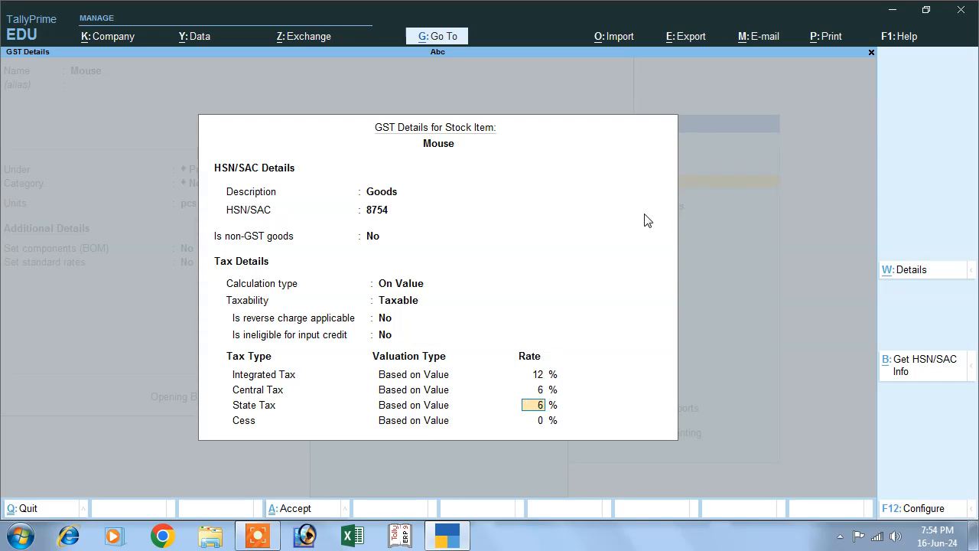
# Step: Save the Mouse item, exit to the Gateway, and start a new Payment voucher No. 1
pyautogui.press('Return')
pyautogui.press('Return')
pyautogui.press('Return')
pyautogui.press('Return')
pyautogui.press('Return')
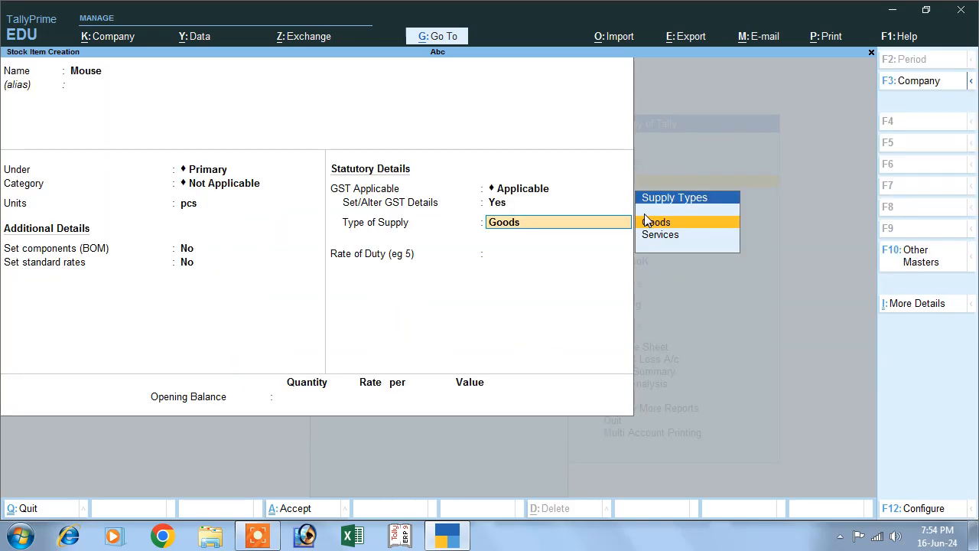
pyautogui.press('Return')
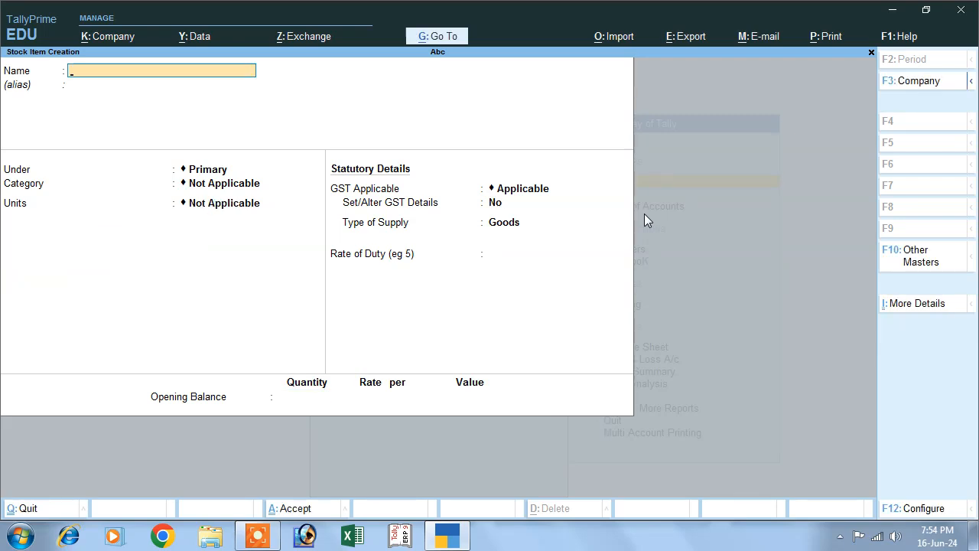
pyautogui.press('Escape')
pyautogui.press('y')
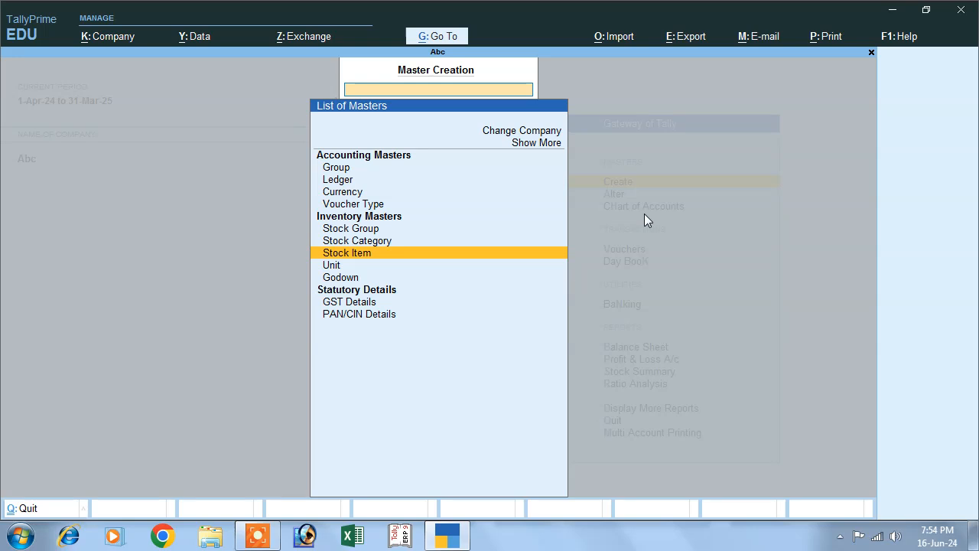
pyautogui.press('Escape')
pyautogui.press('Down')
pyautogui.press('Down')
pyautogui.press('Down')
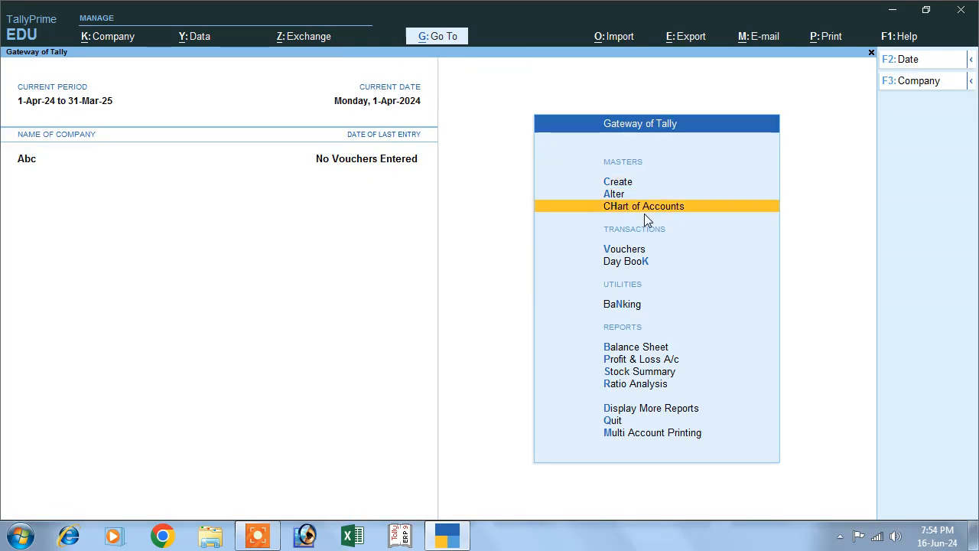
pyautogui.press('Return')
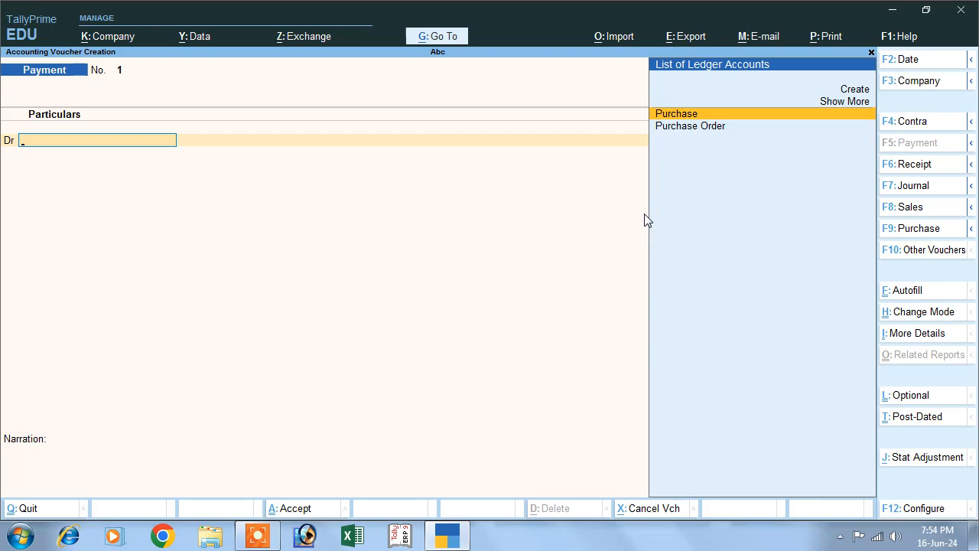
# Step: Activate the inactive Purchase Order voucher type and open a blank Purchase Order No. 1
pyautogui.click(924, 253)
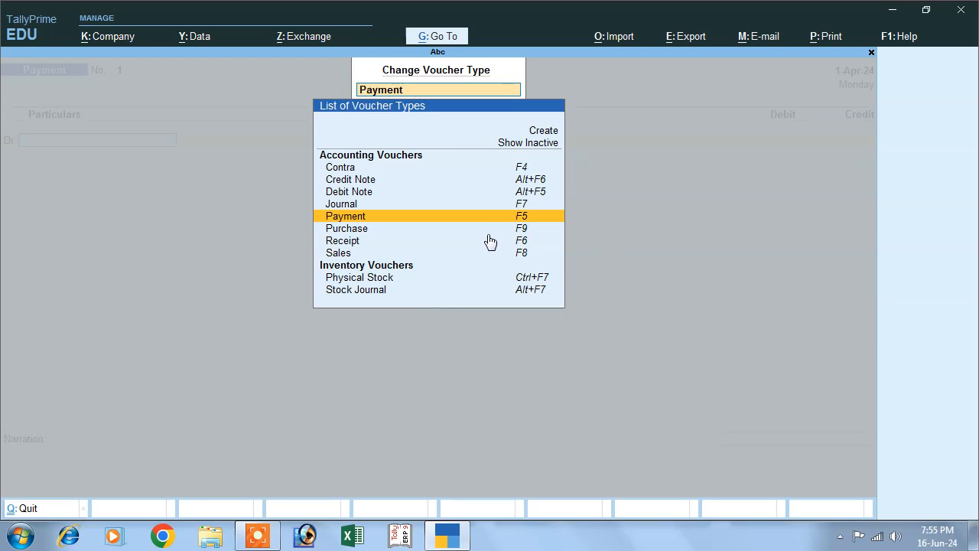
pyautogui.click(527, 145)
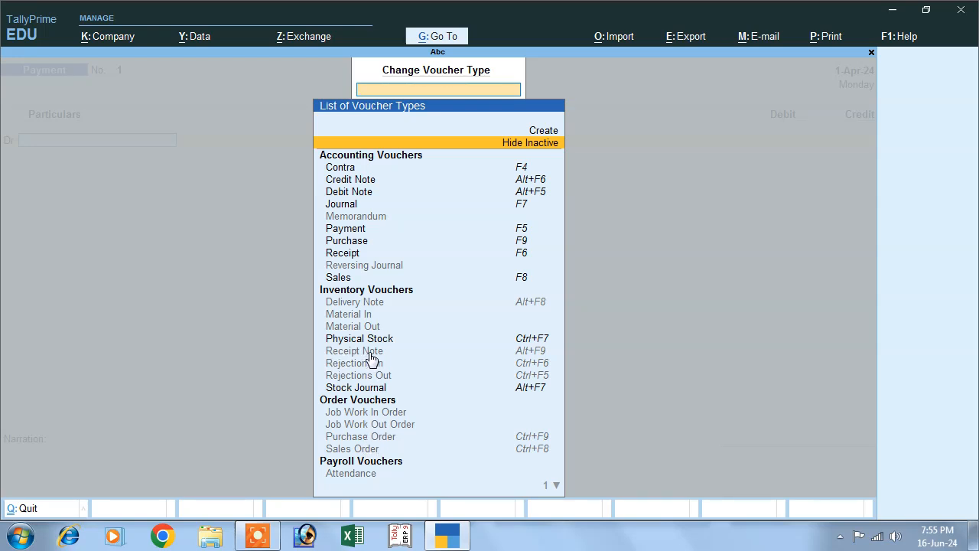
pyautogui.click(352, 436)
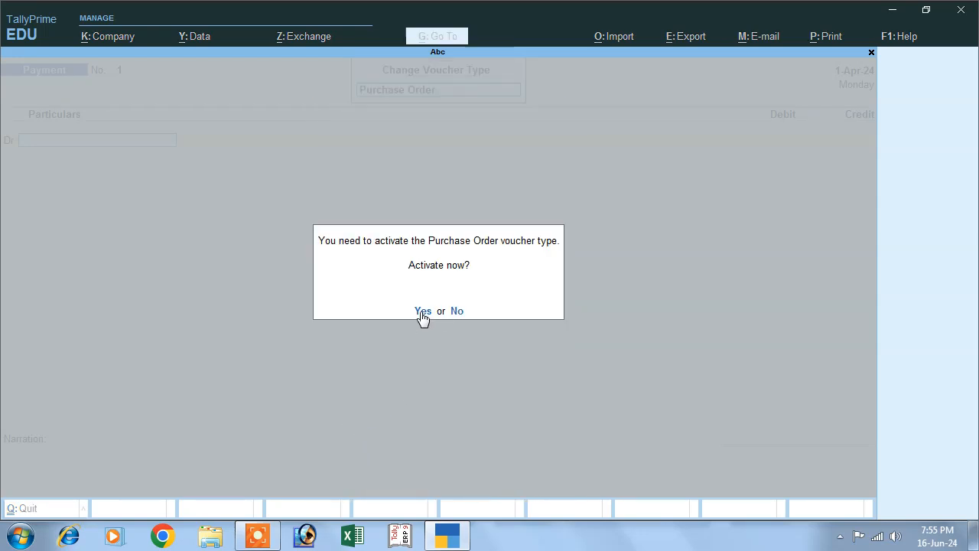
pyautogui.click(423, 311)
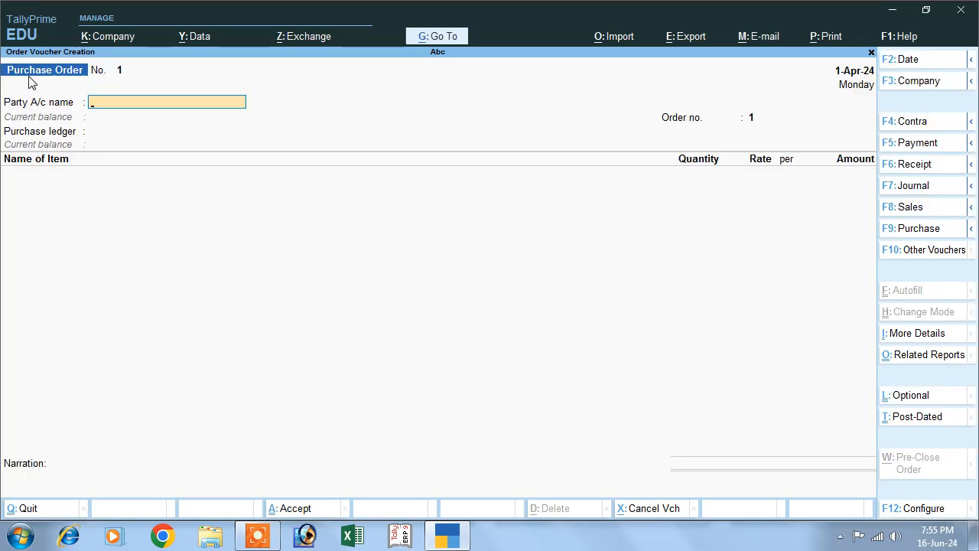
# Step: Set the party to Cash, order number 1, and the purchase ledger to Purchase Order
pyautogui.press('Return')
pyautogui.press('Return')
pyautogui.press('Return')
pyautogui.press('Return')
pyautogui.press('Return')
pyautogui.press('Return')
pyautogui.press('Return')
pyautogui.press('Return')
pyautogui.press('Return')
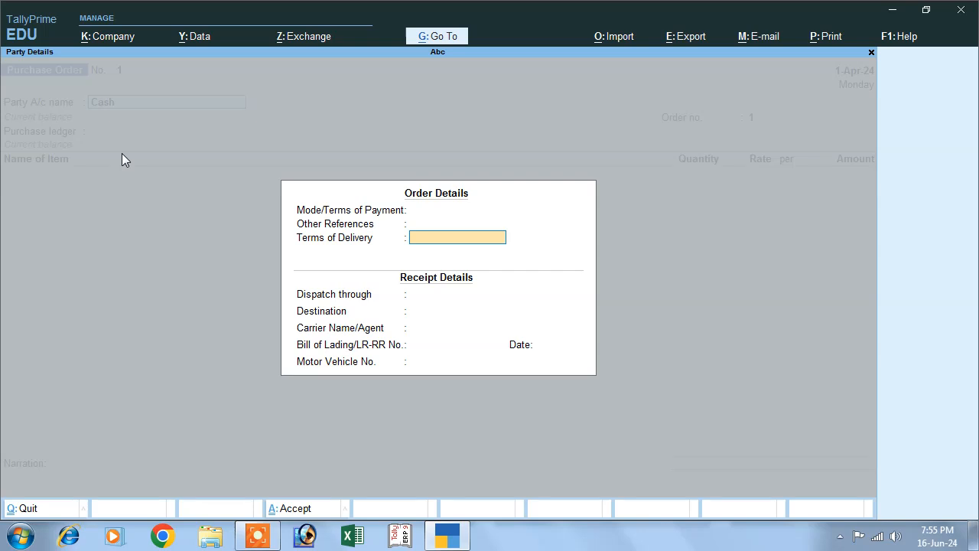
pyautogui.press('Return')
pyautogui.press('Return')
pyautogui.press('Return')
pyautogui.press('Return')
pyautogui.press('Return')
pyautogui.press('Return')
pyautogui.press('Return')
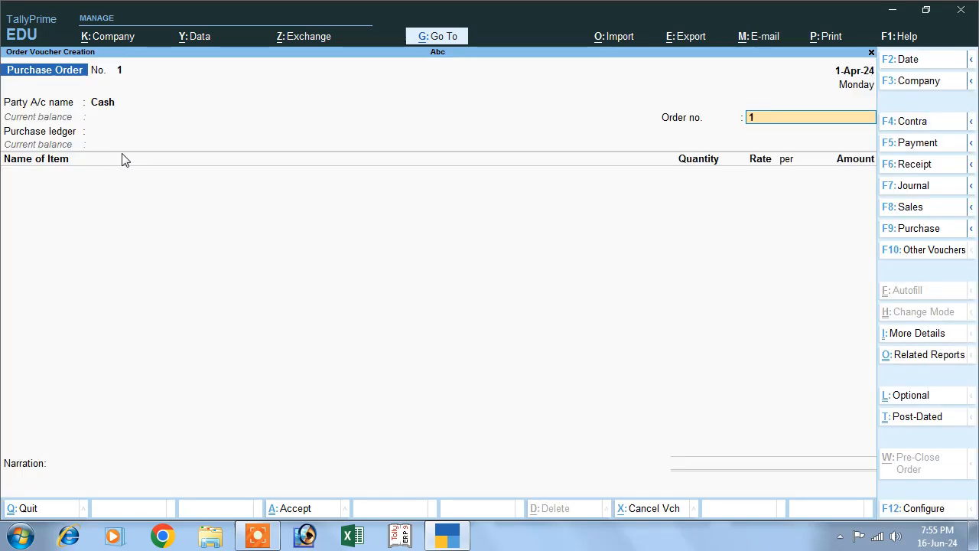
pyautogui.write('1')
pyautogui.press('Return')
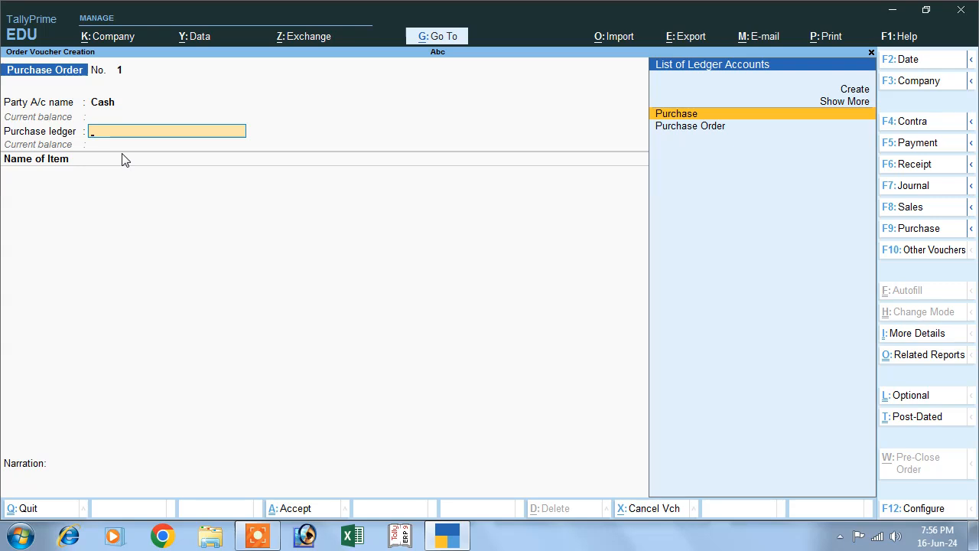
pyautogui.press('Return')
pyautogui.press('BackSpace')
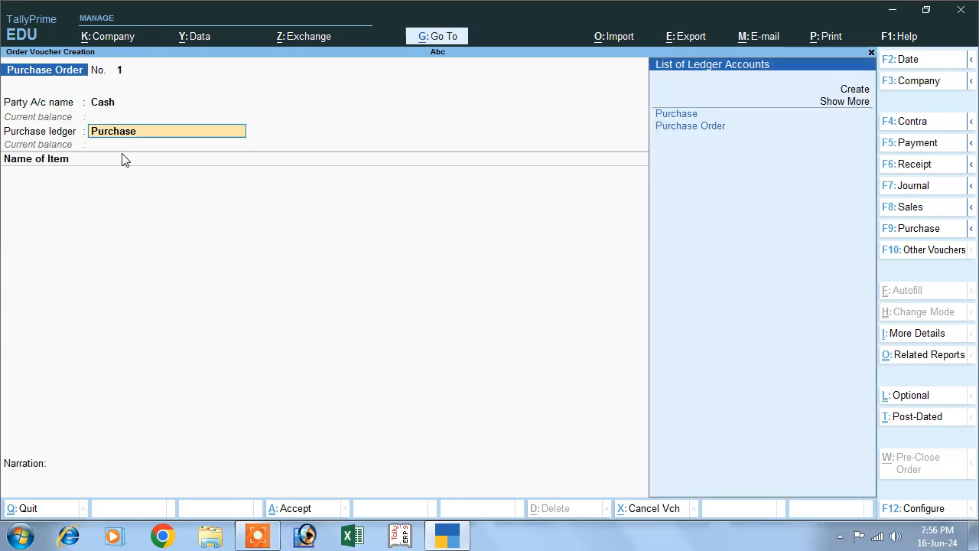
pyautogui.press('Down')
pyautogui.press('Return')
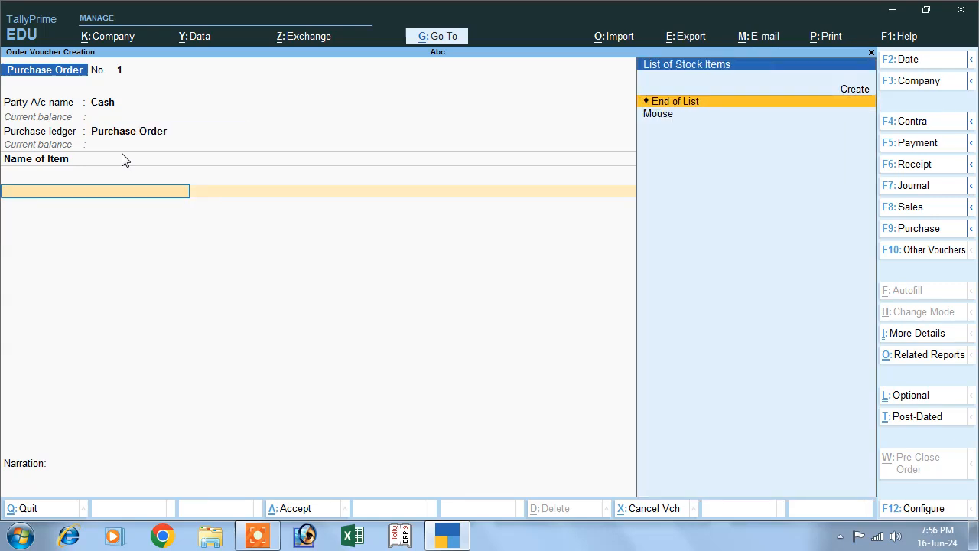
# Step: Add Mouse with 100 pcs at rate 500.00, due 1-Apr-24, totalling 50,000.00
pyautogui.press('Down')
pyautogui.press('Return')
pyautogui.press('Return')
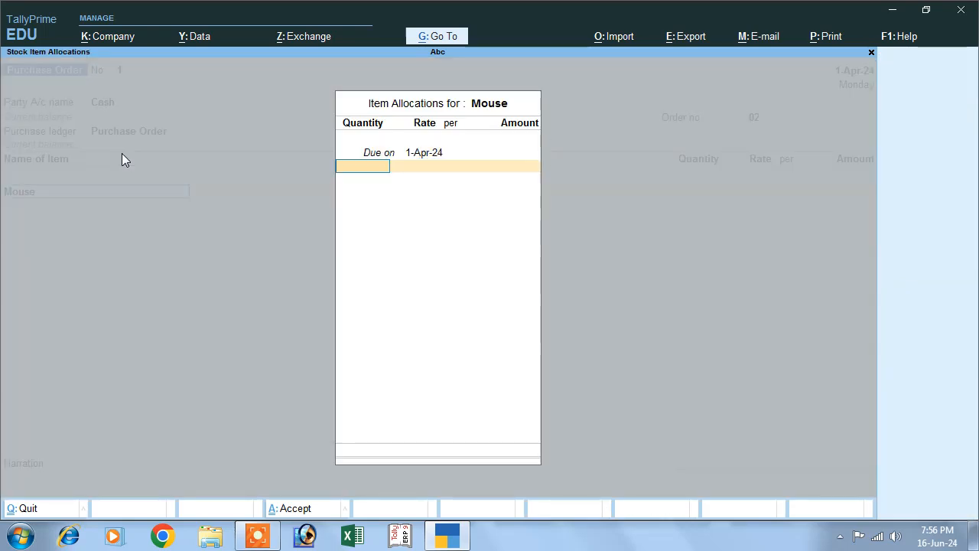
pyautogui.write('100')
pyautogui.press('Return')
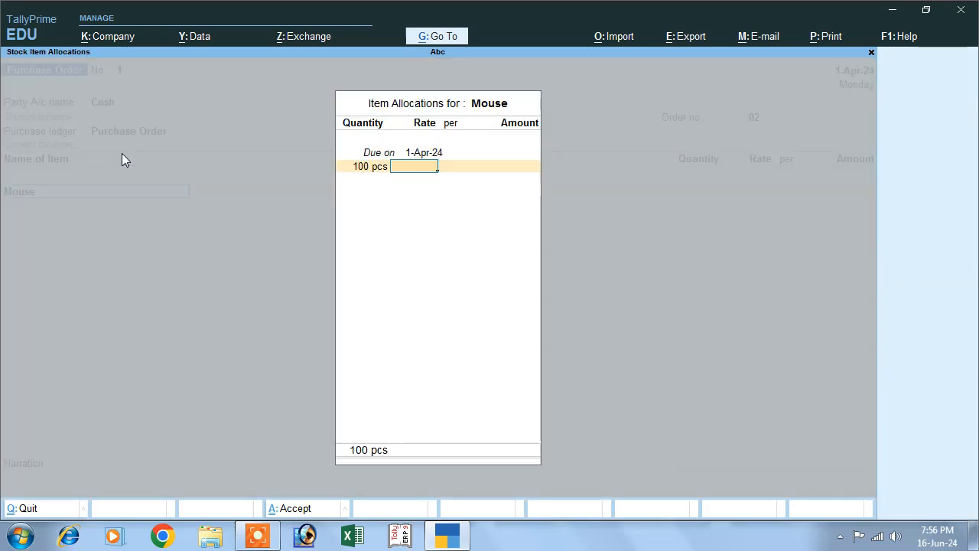
pyautogui.write('500')
pyautogui.press('Return')
pyautogui.press('Return')
pyautogui.press('Return')
pyautogui.press('Return')
pyautogui.press('Return')
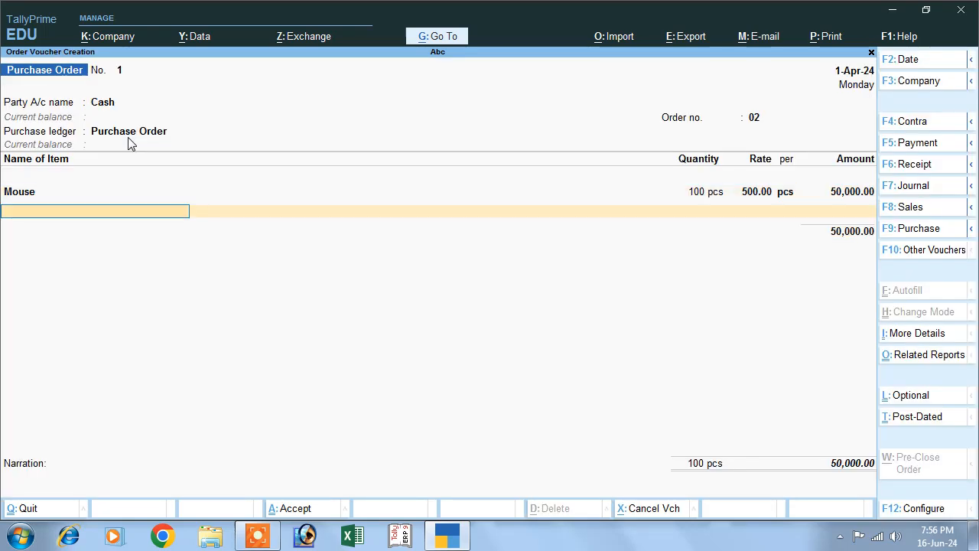
pyautogui.press('Return')
pyautogui.press('Return')
pyautogui.press('Return')
pyautogui.press('Return')
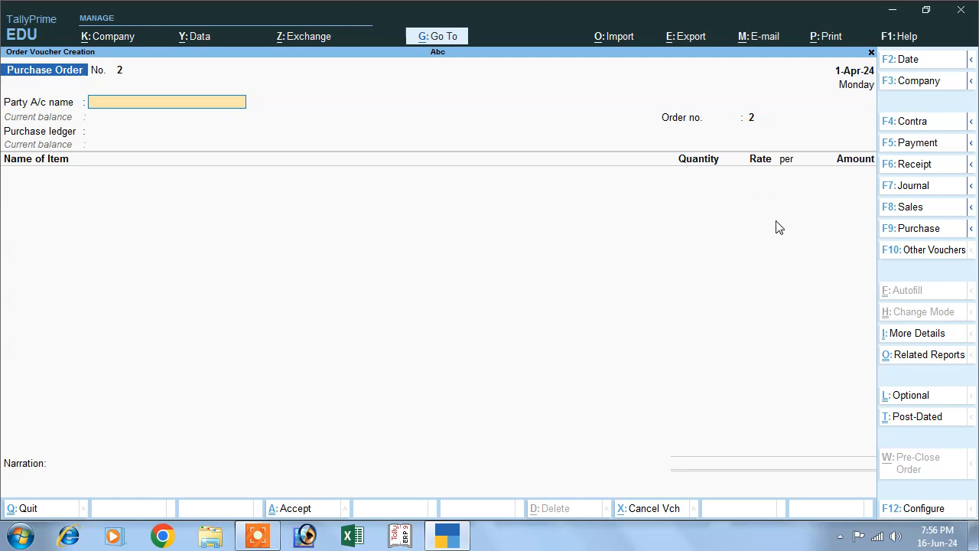
# Step: Activate the inactive Receipt Note voucher type and open a new Receipt Note
pyautogui.click(931, 252)
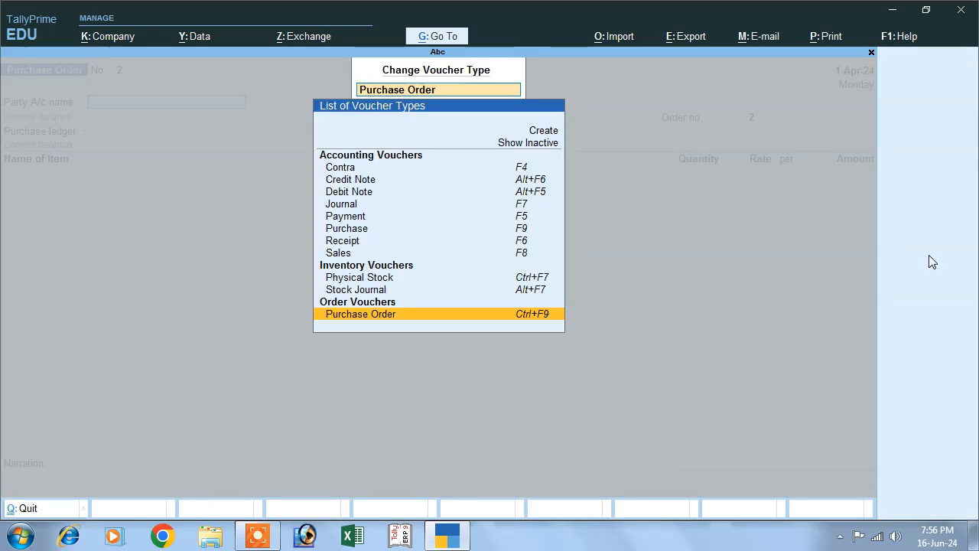
pyautogui.click(544, 145)
pyautogui.click(541, 147)
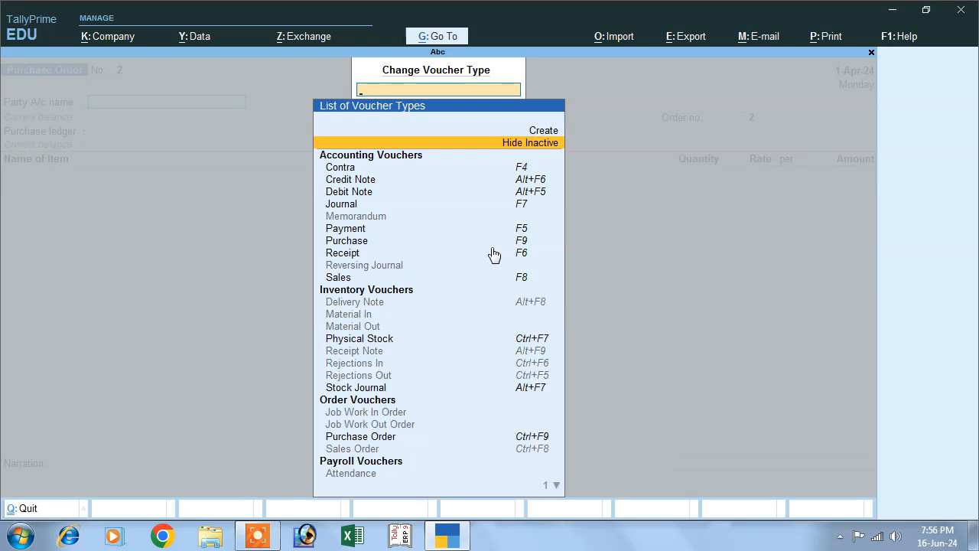
pyautogui.click(348, 352)
pyautogui.click(422, 311)
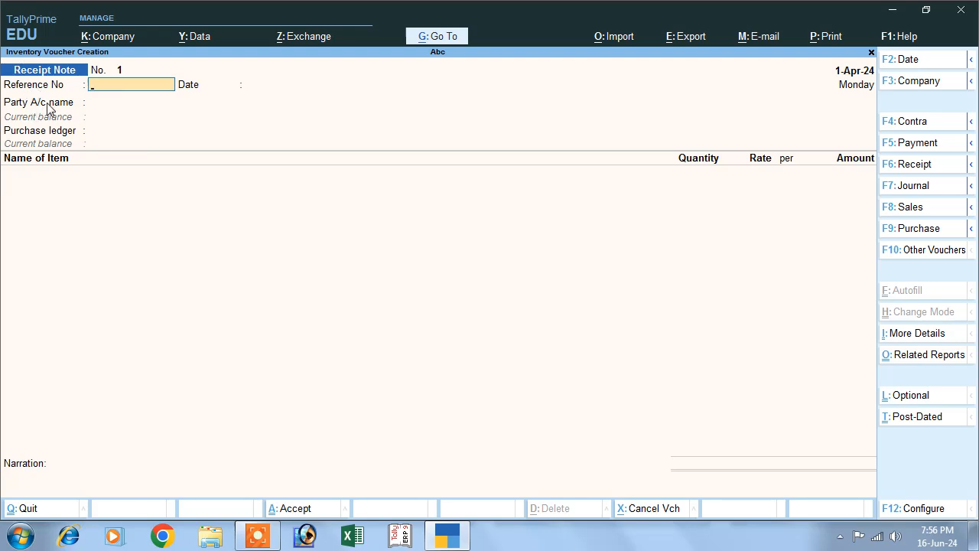
# Step: Enter reference 02, keep date 1-Apr-24, and choose Cash as the party
pyautogui.write('0')
pyautogui.press('BackSpace')
pyautogui.press('Return')
pyautogui.press('Return')
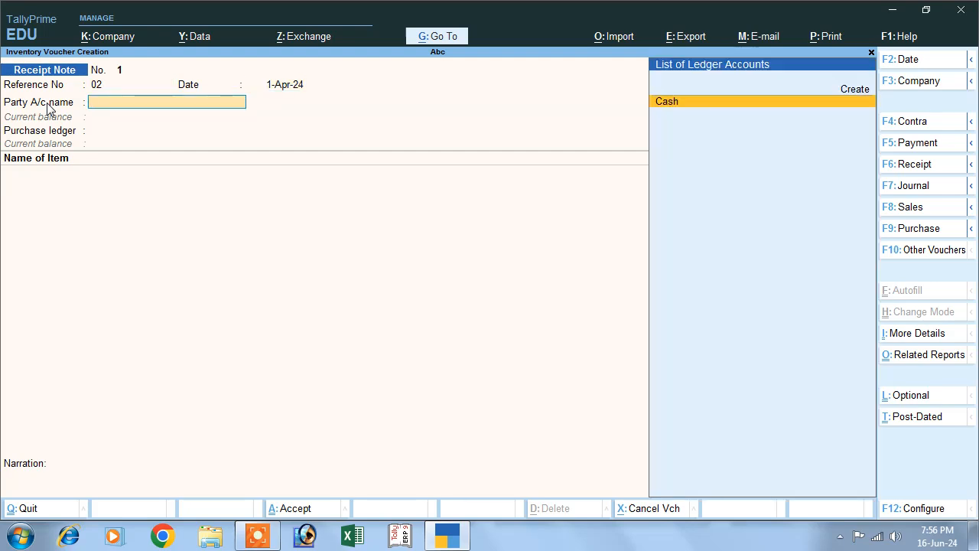
pyautogui.press('Return')
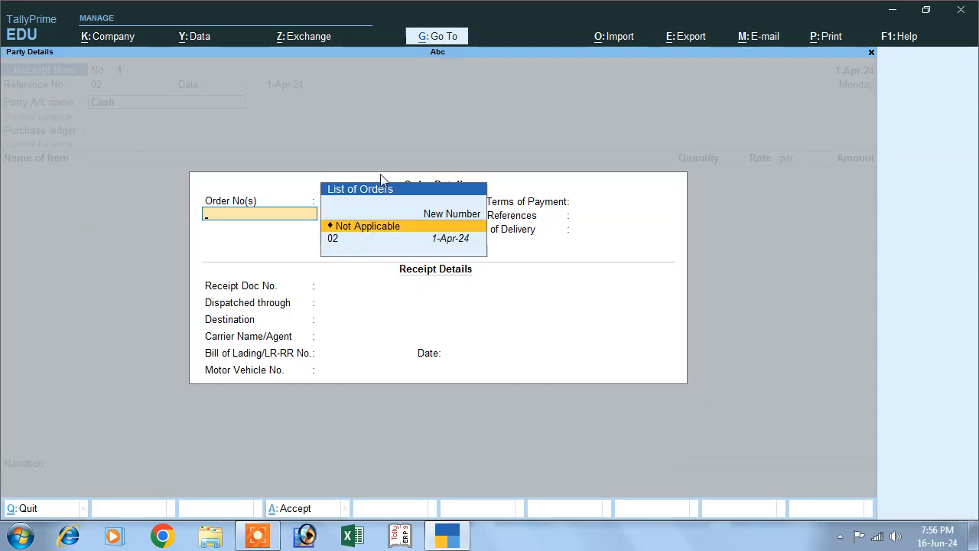
# Step: Link the Receipt Note to pending order 02 and skip the remaining order details
pyautogui.press('Down')
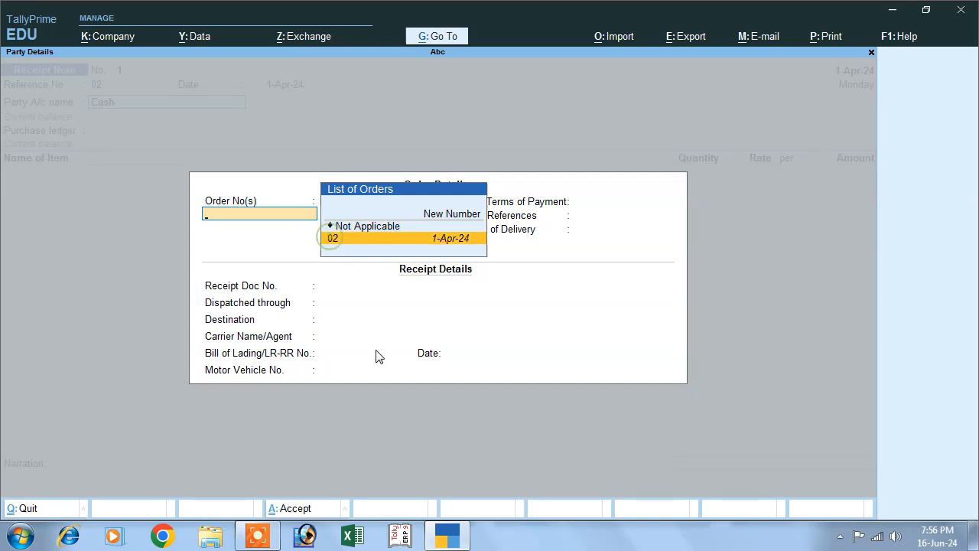
pyautogui.press('Return')
pyautogui.press('Return')
pyautogui.press('Return')
pyautogui.press('Return')
pyautogui.press('Return')
pyautogui.press('Return')
pyautogui.press('Return')
pyautogui.press('Return')
pyautogui.press('Return')
pyautogui.press('Return')
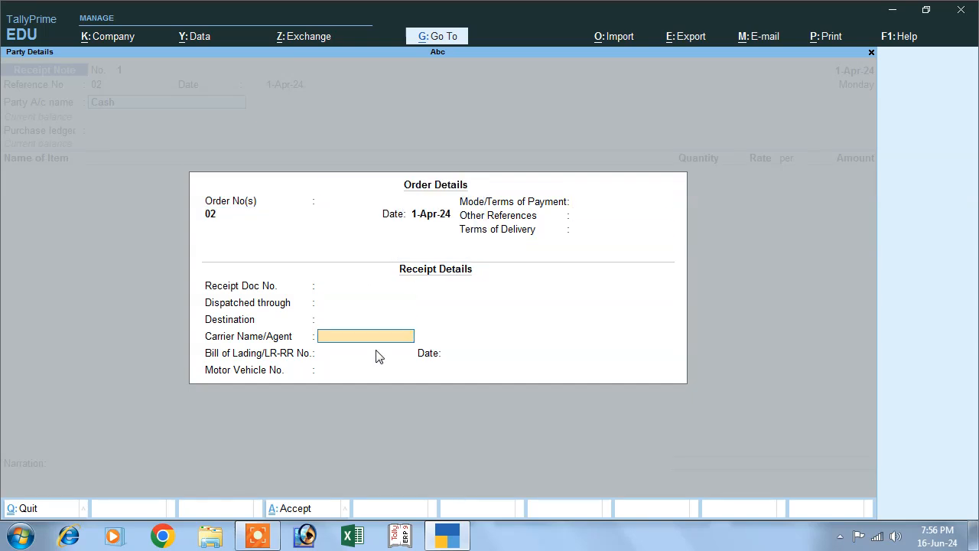
pyautogui.press('Return')
pyautogui.press('Return')
pyautogui.press('Return')
pyautogui.press('Return')
pyautogui.press('Return')
pyautogui.press('Return')
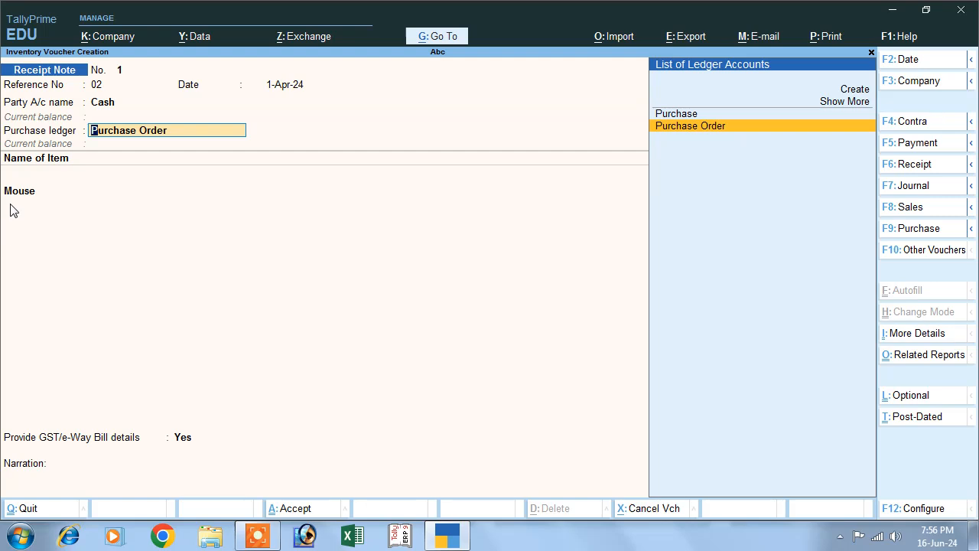
# Step: Set the ledger to Purchase, accept Mouse 100 pcs at 500.00, and save the note
pyautogui.press('Up')
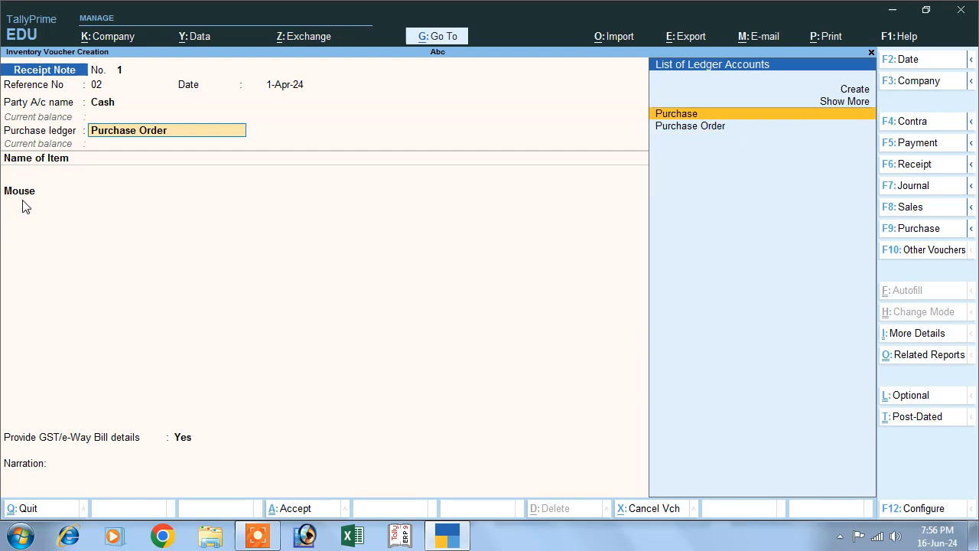
pyautogui.press('Return')
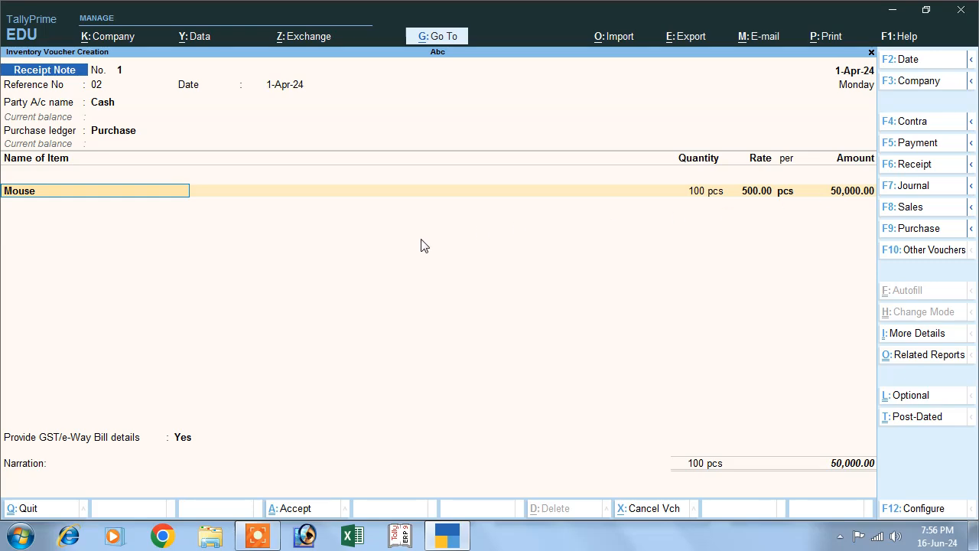
pyautogui.press('Return')
pyautogui.press('Return')
pyautogui.press('Return')
pyautogui.press('Return')
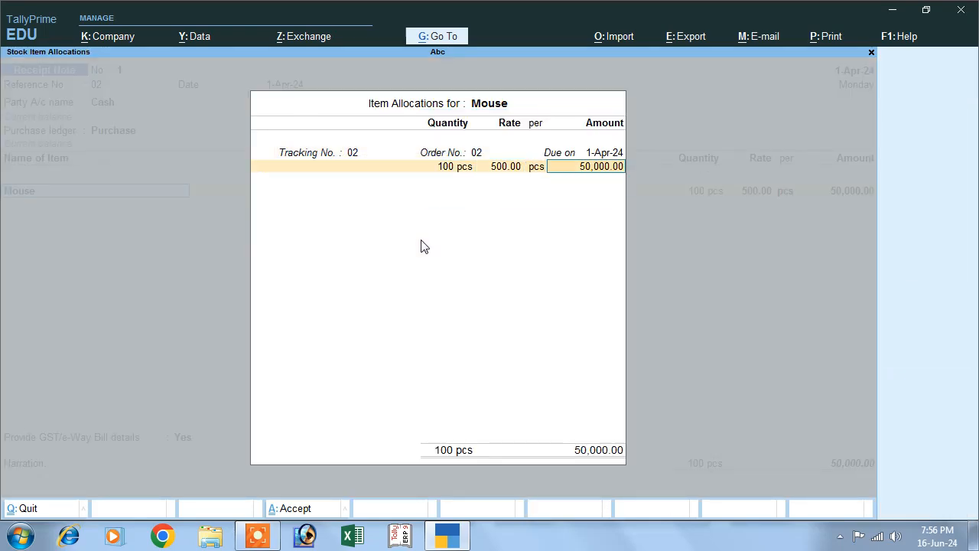
pyautogui.press('Return')
pyautogui.press('Return')
pyautogui.press('Return')
pyautogui.press('Return')
pyautogui.press('Return')
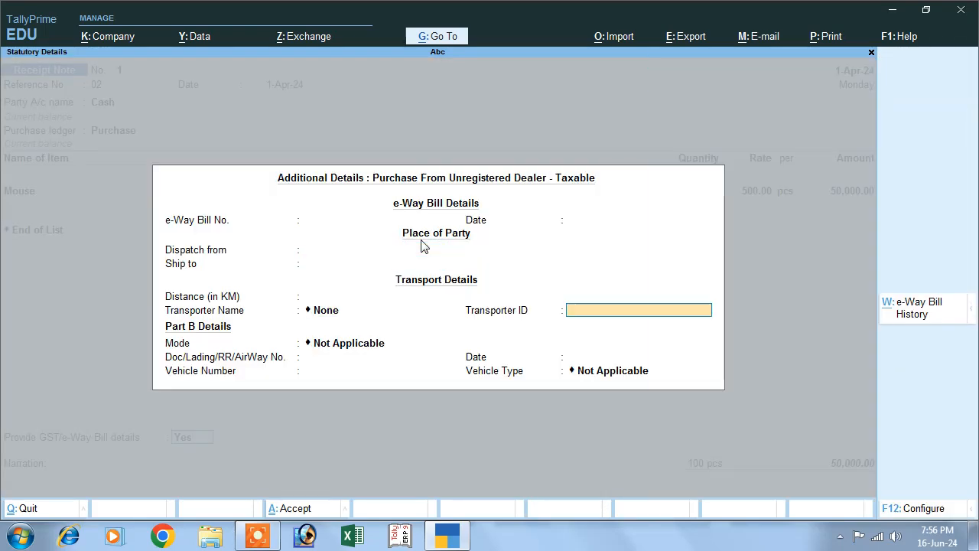
pyautogui.hotkey('ctrl', 'a')
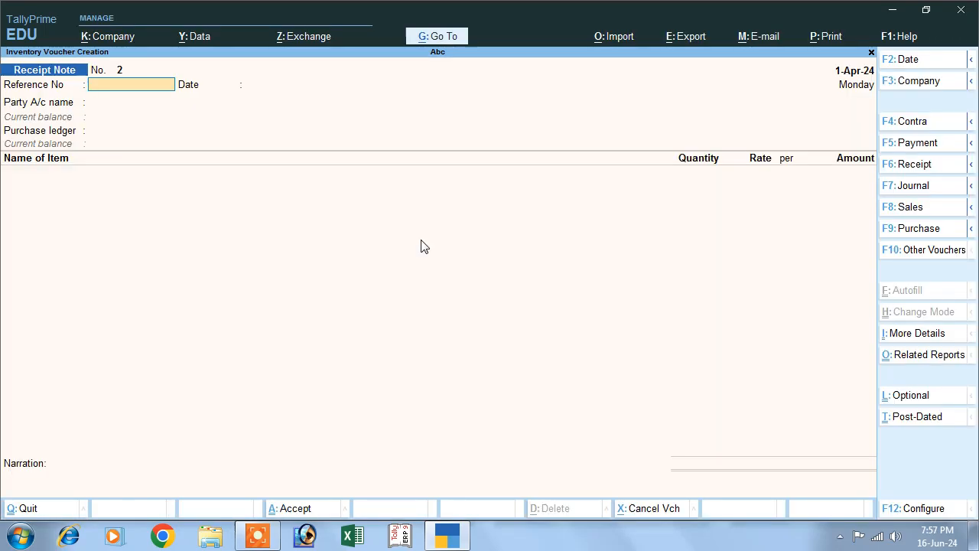